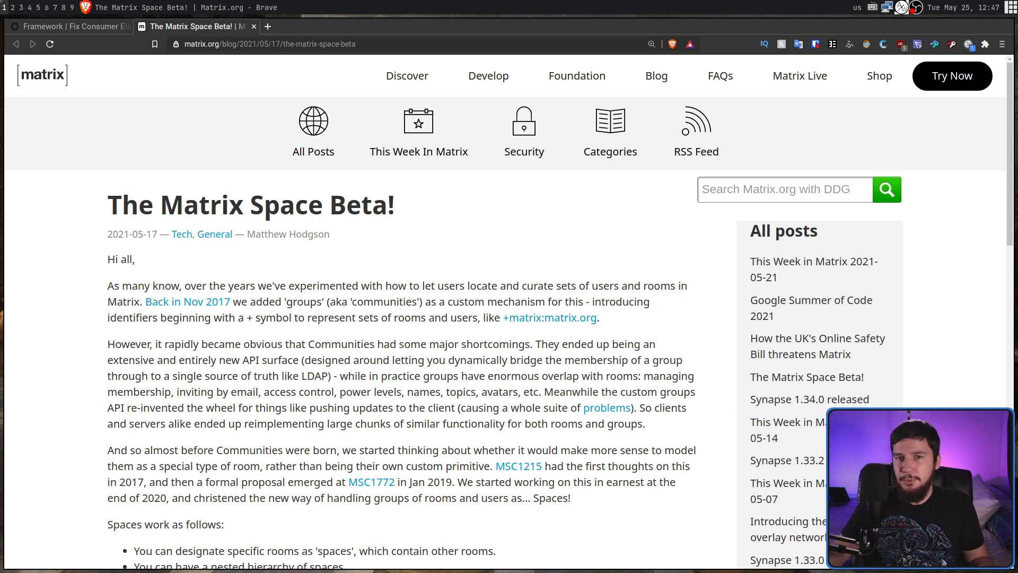
# Step: Zoom in on the Space Beta blog post in Brave to enlarge its text
pyautogui.hotkey('ctrl', '+')
pyautogui.hotkey('ctrl', '+')
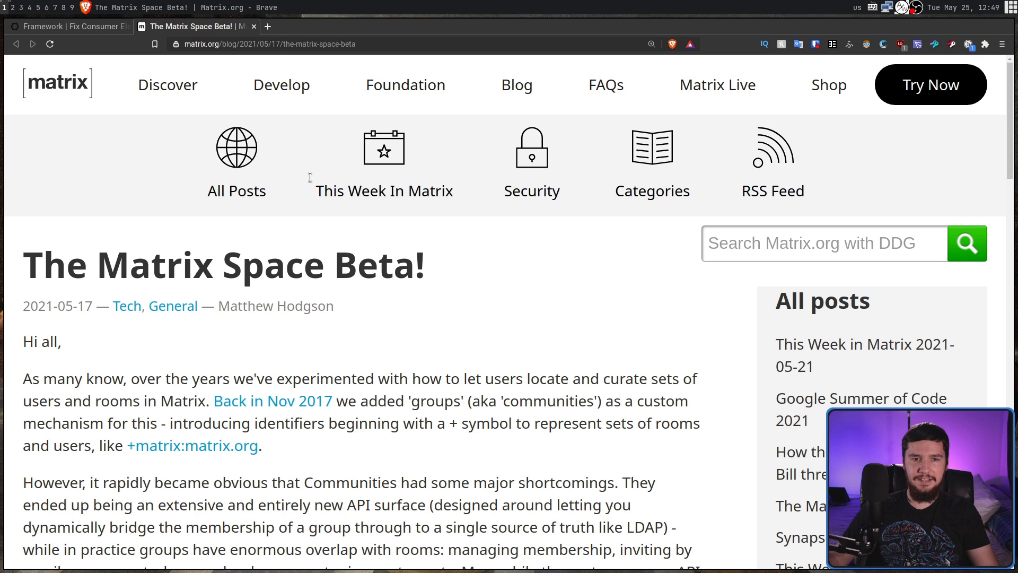
# Step: Switch to workspace 2, where Element shows the Brodie's Chatroom space
pyautogui.press('super+2')
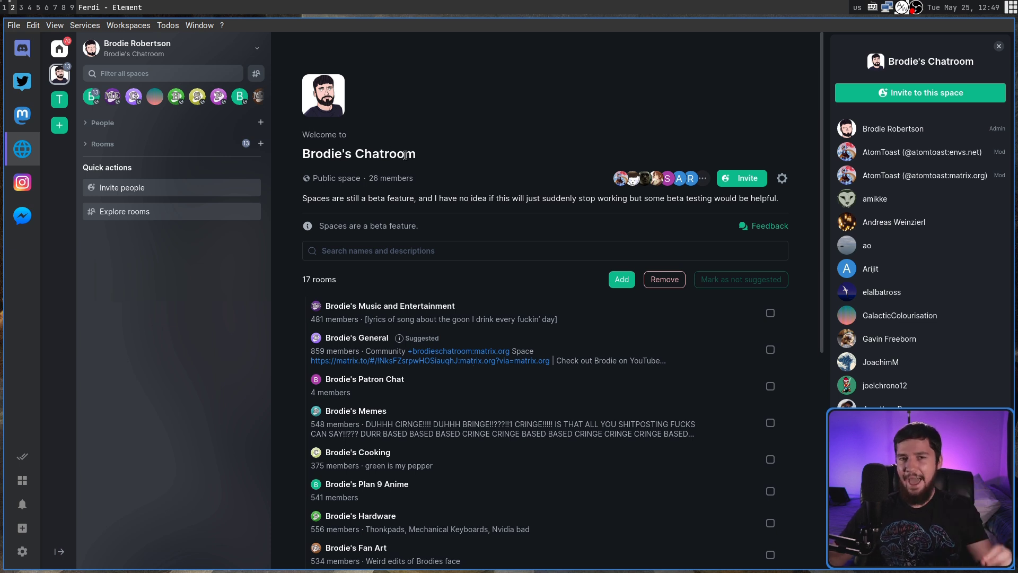
# Step: Open Element's Labs settings from the account menu to view the active Spaces beta
pyautogui.click(257, 50)
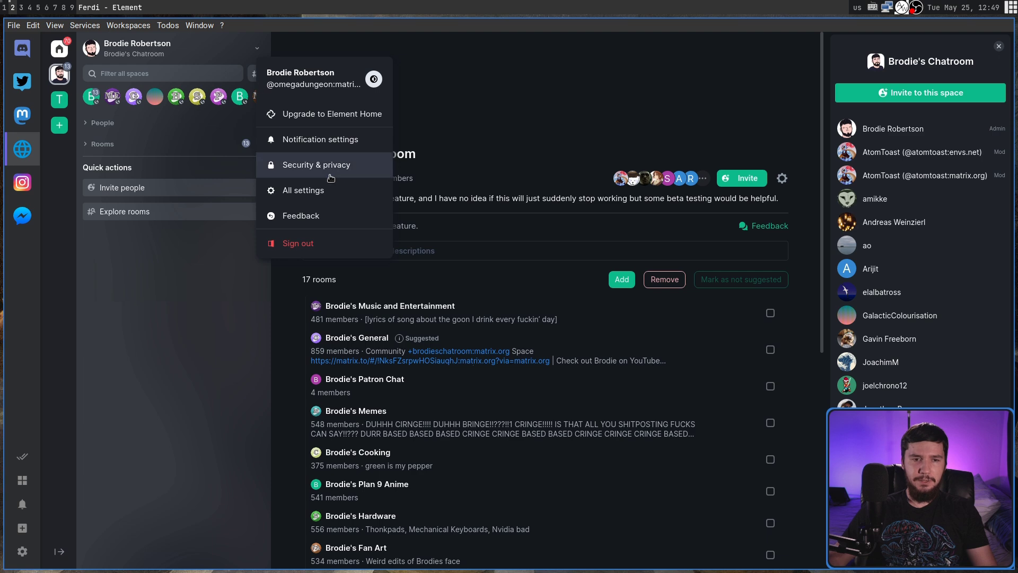
pyautogui.click(305, 190)
pyautogui.click(317, 226)
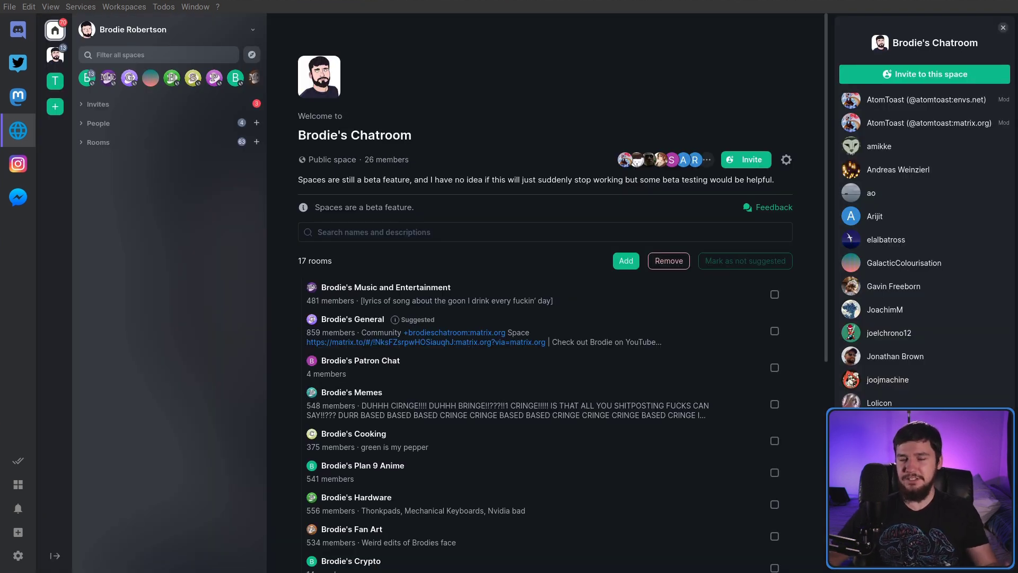
# Step: Select the Brodie's Chatroom space icon so the sidebar lists only its 17 rooms
pyautogui.rightClick(59, 55)
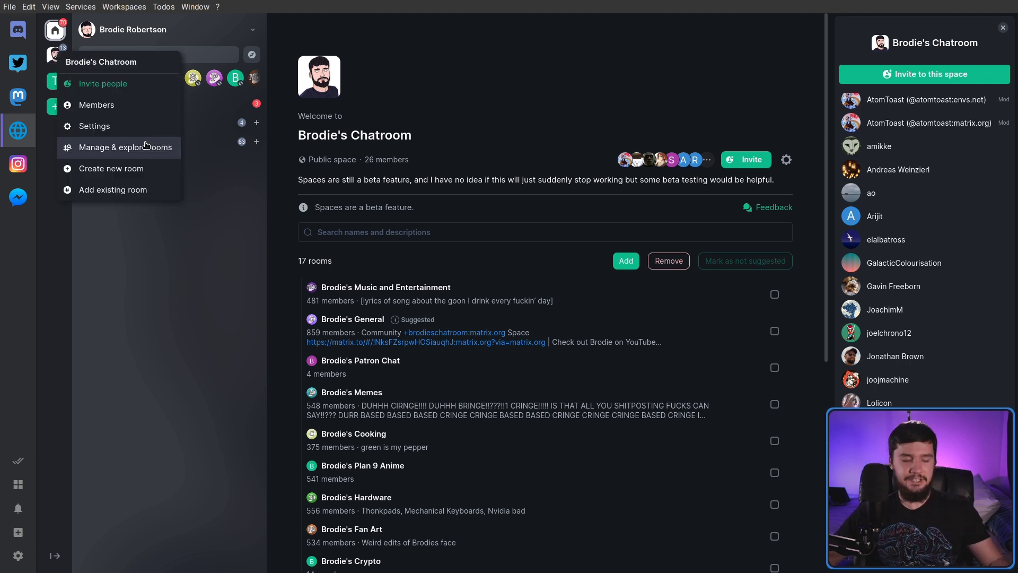
pyautogui.click(205, 283)
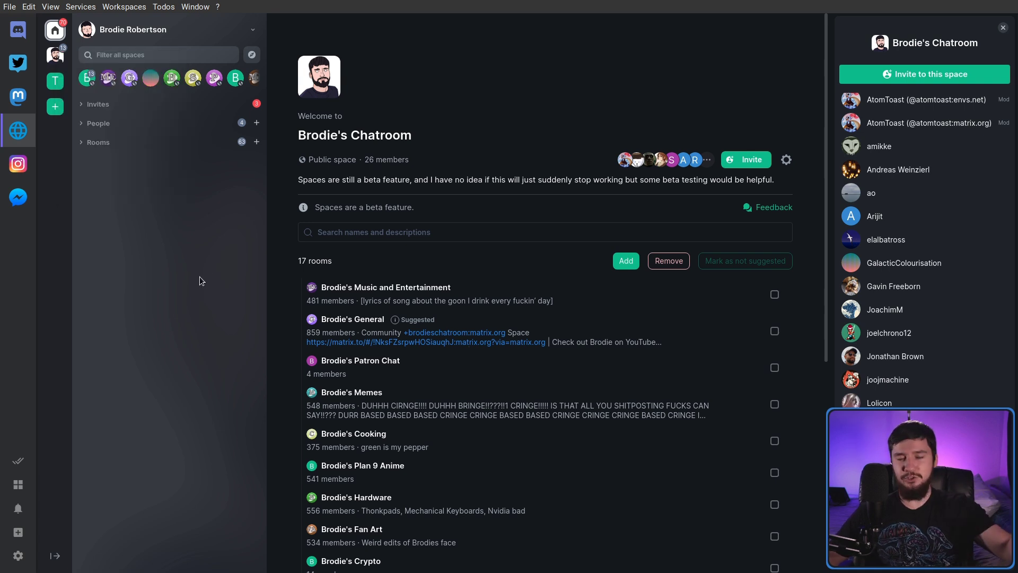
pyautogui.click(55, 56)
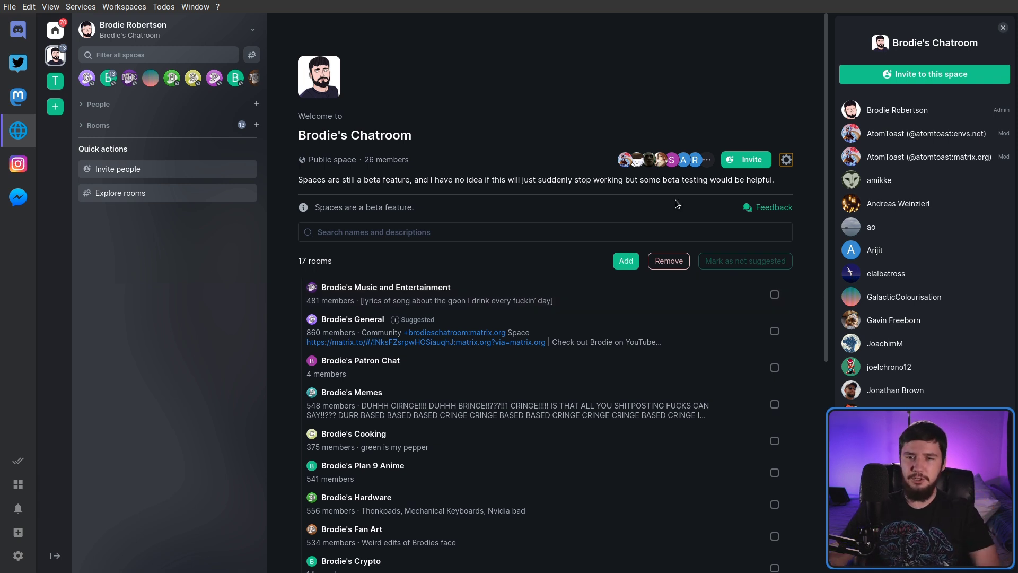
pyautogui.moveTo(782, 181); pyautogui.dragTo(746, 181)
pyautogui.moveTo(330, 193); pyautogui.dragTo(298, 186)
pyautogui.click(388, 180)
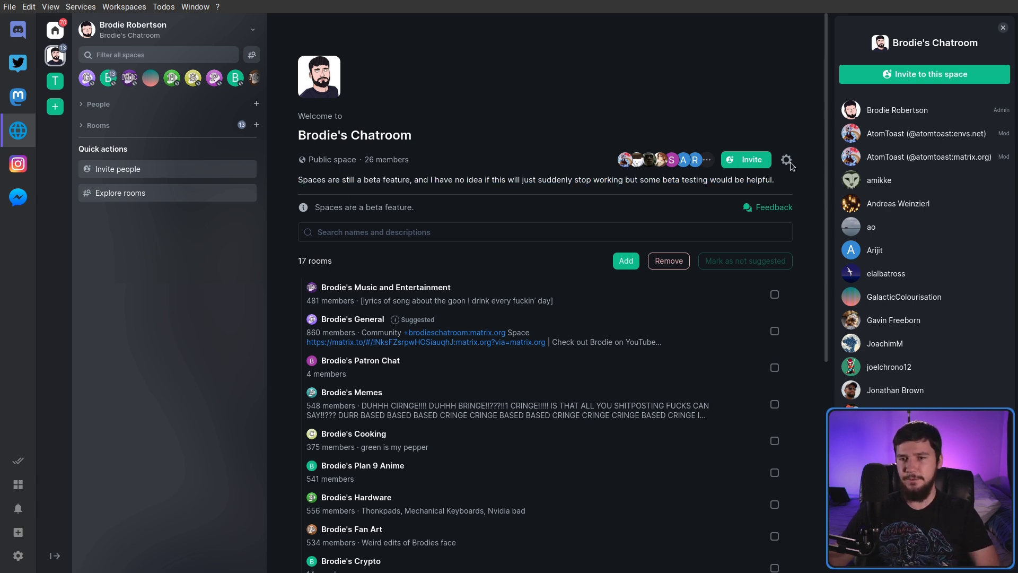
pyautogui.click(787, 159)
pyautogui.press('Tab')
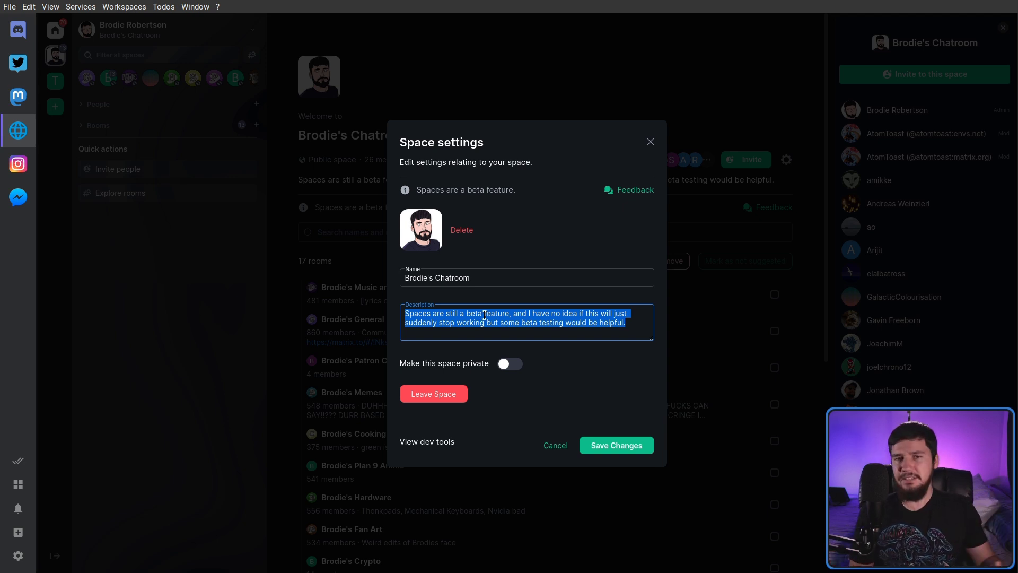
pyautogui.click(650, 141)
pyautogui.scroll(-6, 790, 159)
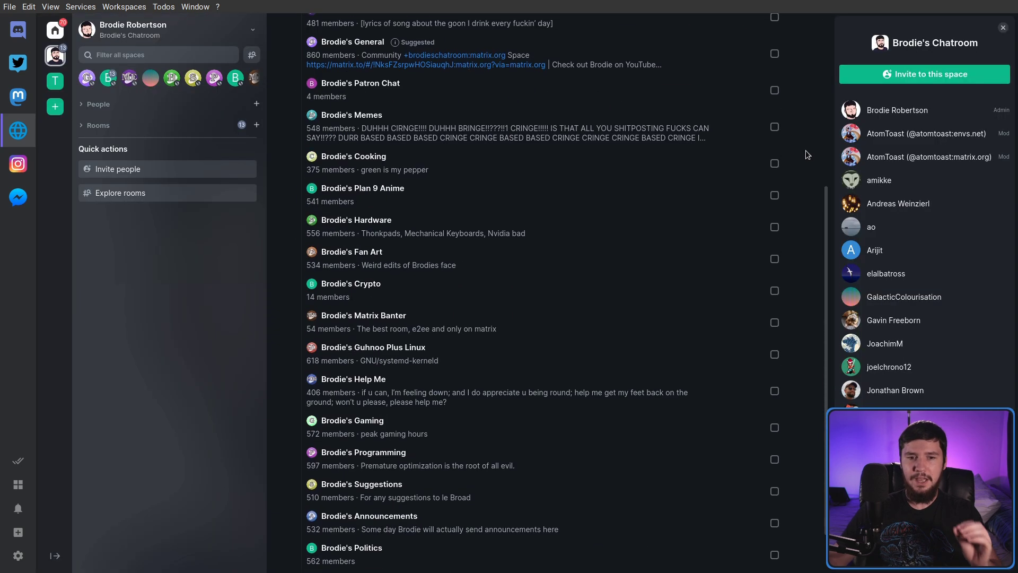
pyautogui.scroll(3, 803, 164)
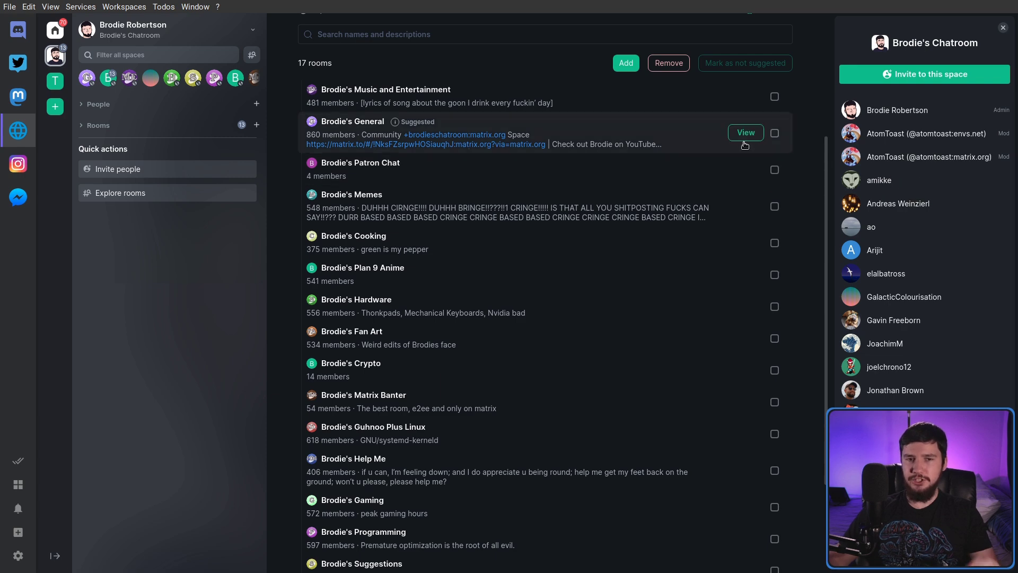
pyautogui.click(745, 132)
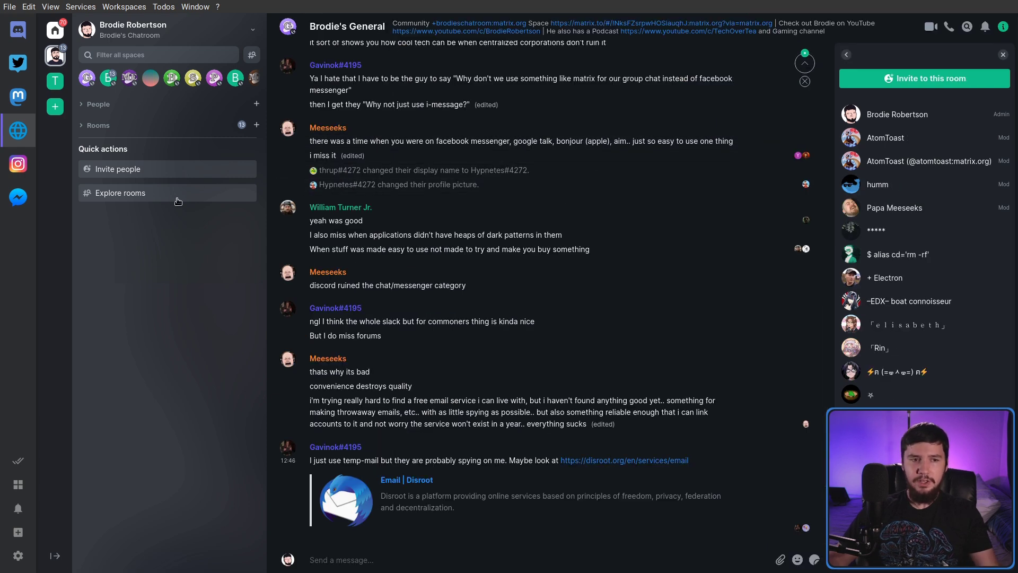
pyautogui.click(133, 200)
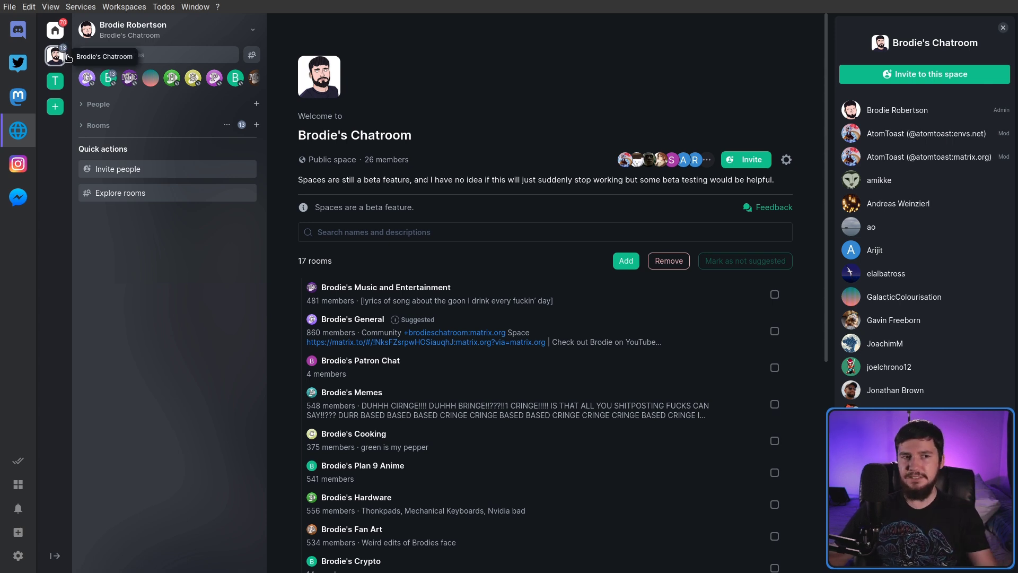
# Step: Expand the space's Rooms and People sections, then reselect Brodie's Chatroom from Home
pyautogui.click(103, 127)
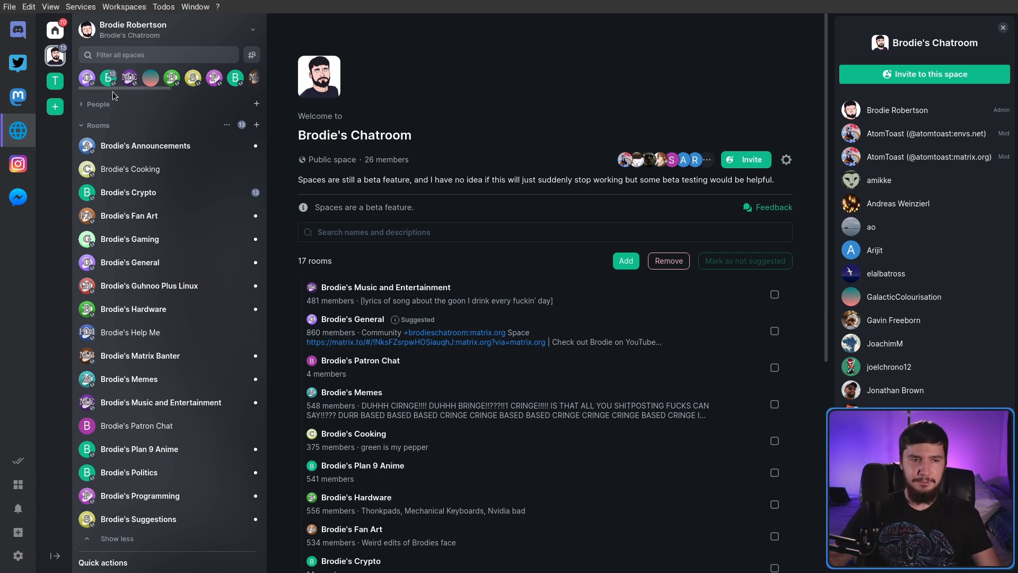
pyautogui.click(99, 104)
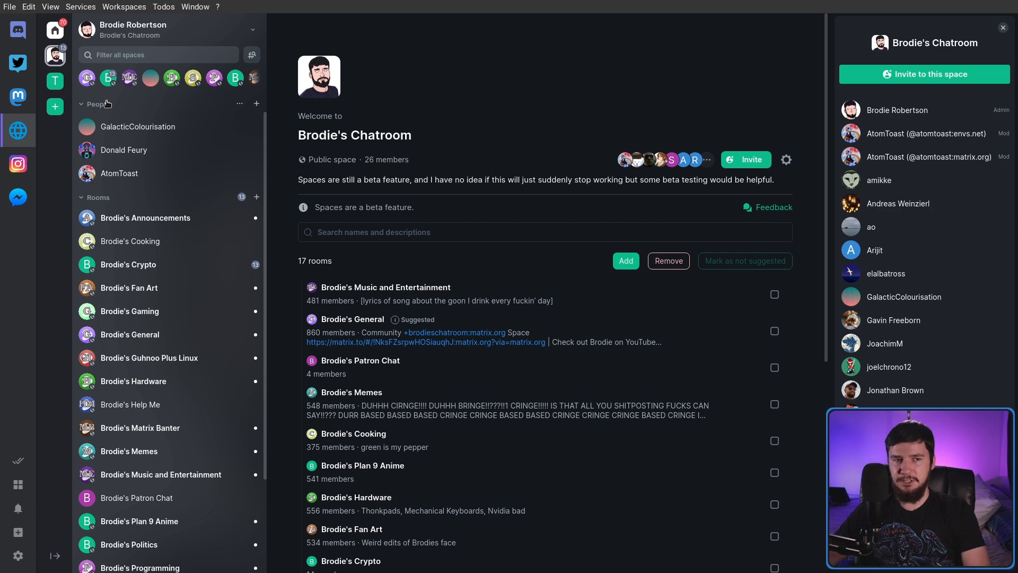
pyautogui.click(55, 30)
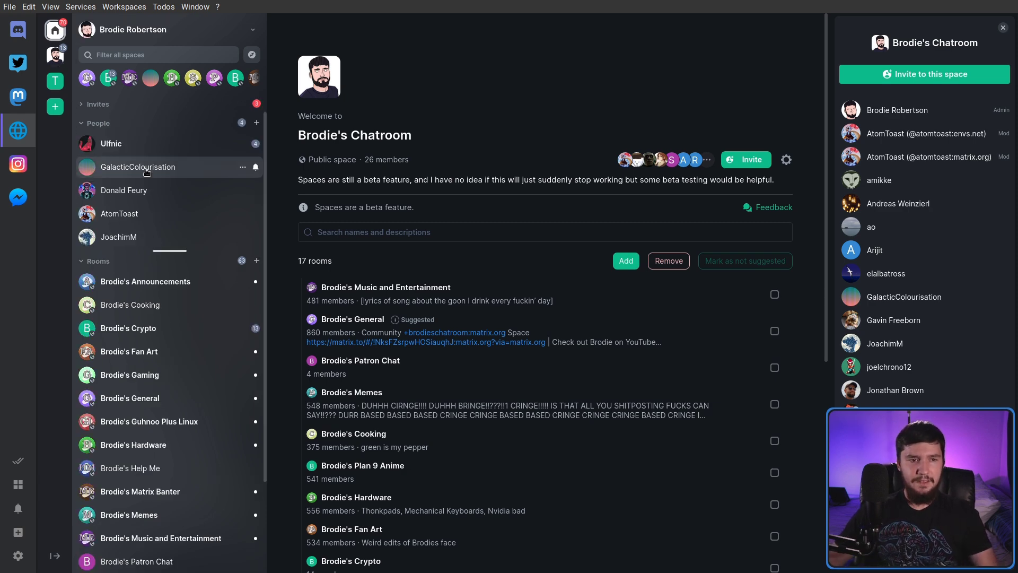
pyautogui.click(57, 49)
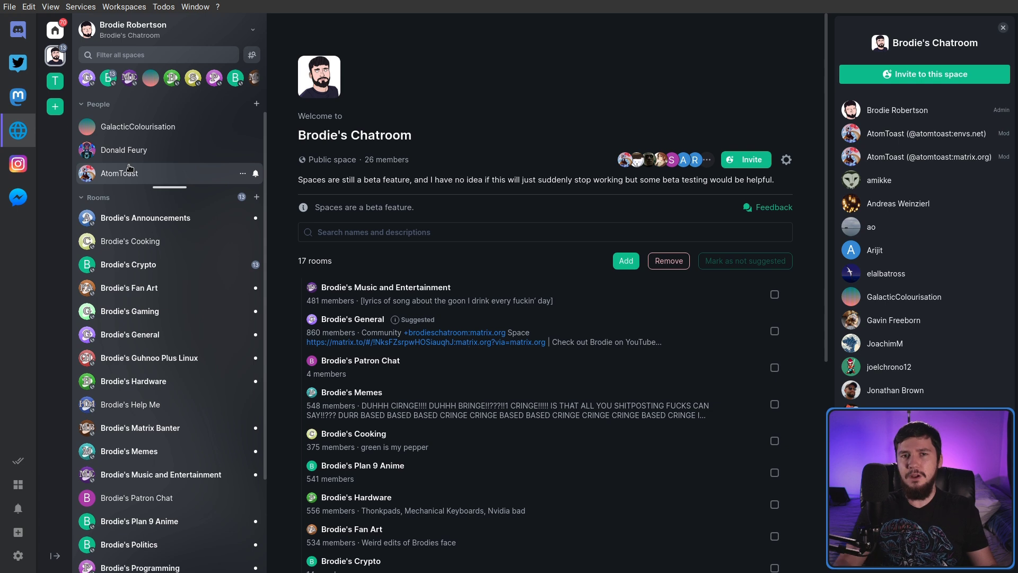
pyautogui.scroll(-1, 130, 168)
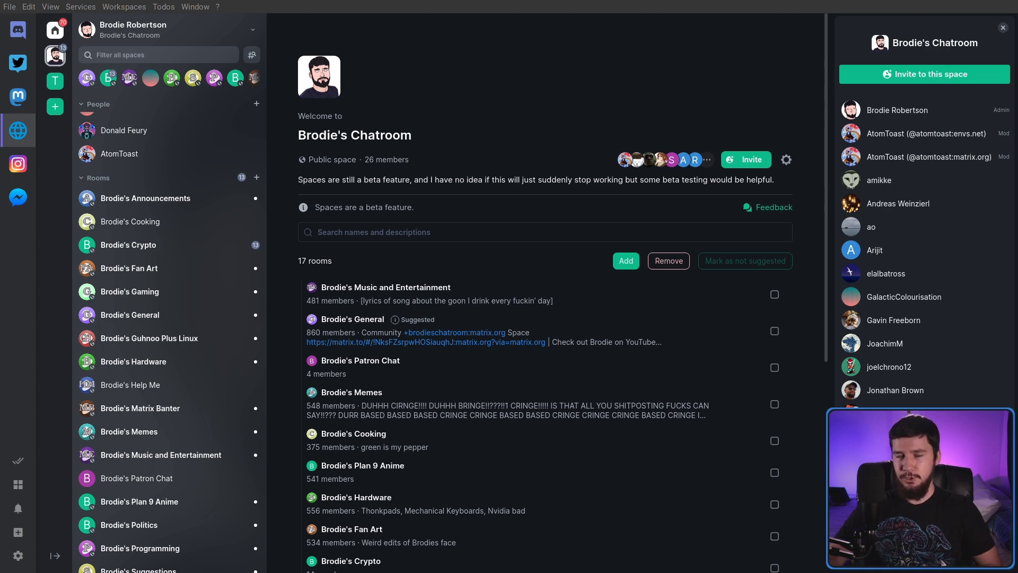
# Step: Add the existing TestSpace into Brodie's Chatroom through Add existing room
pyautogui.click(633, 262)
pyautogui.click(661, 305)
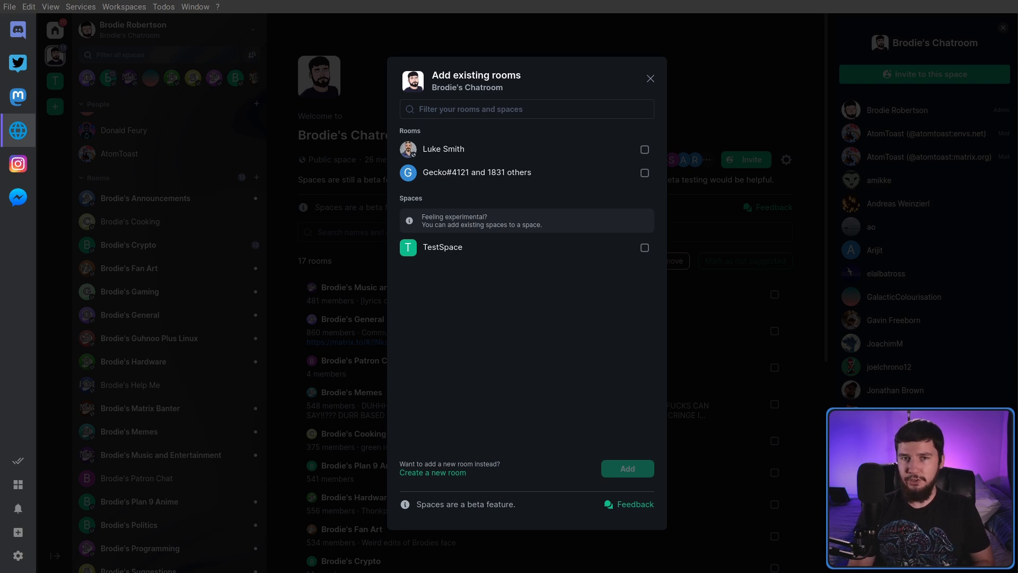
pyautogui.press('Escape')
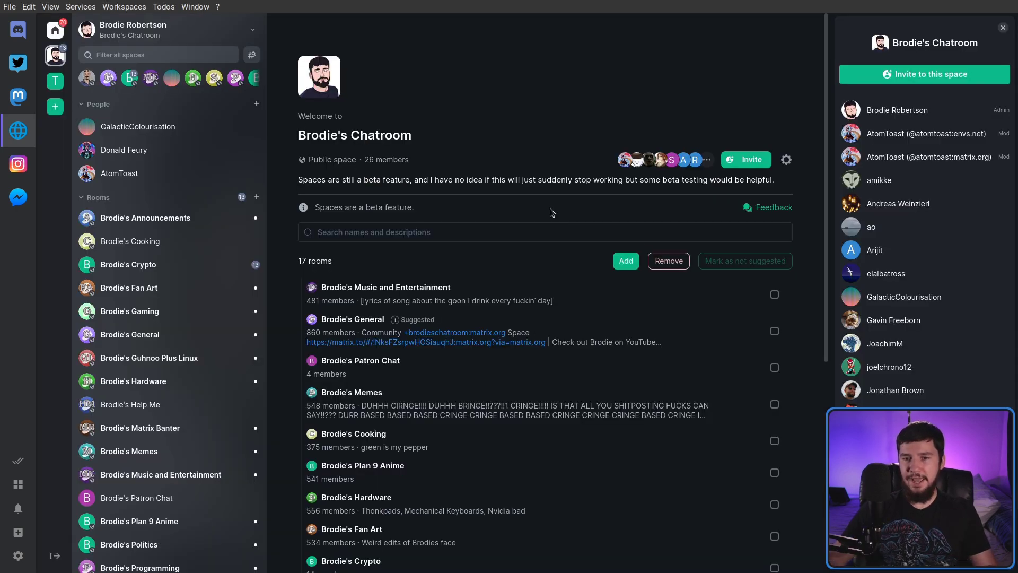
pyautogui.click(629, 257)
pyautogui.click(652, 313)
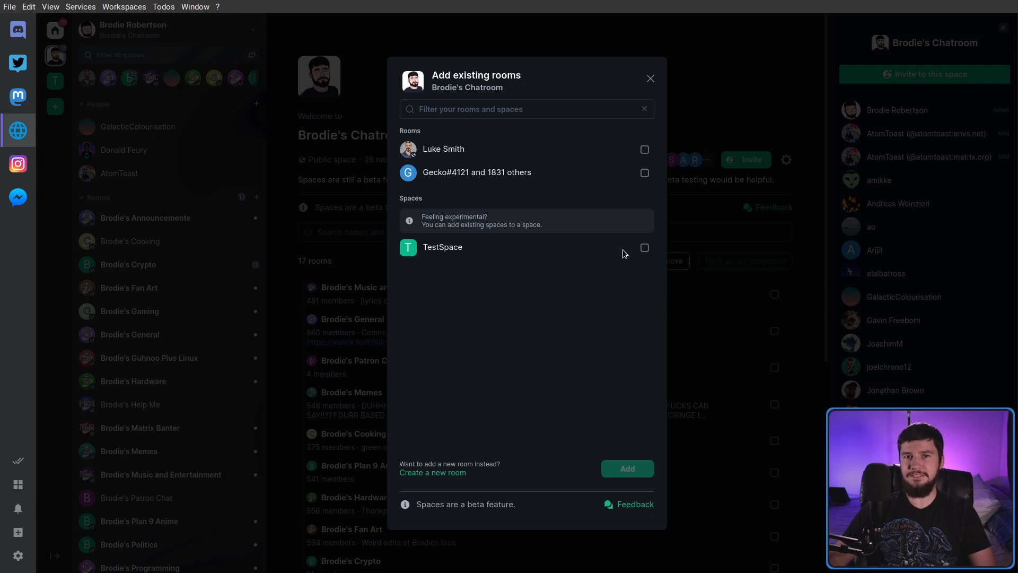
pyautogui.click(645, 248)
pyautogui.click(619, 464)
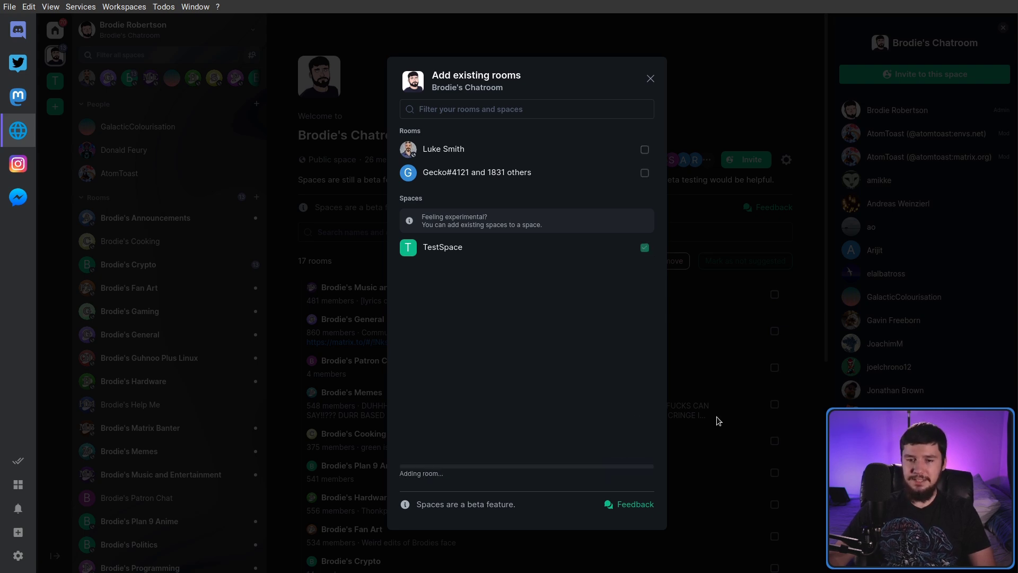
# Step: Scroll the room list down to find TestSpace at the bottom, then back to the top
pyautogui.scroll(-8, 790, 207)
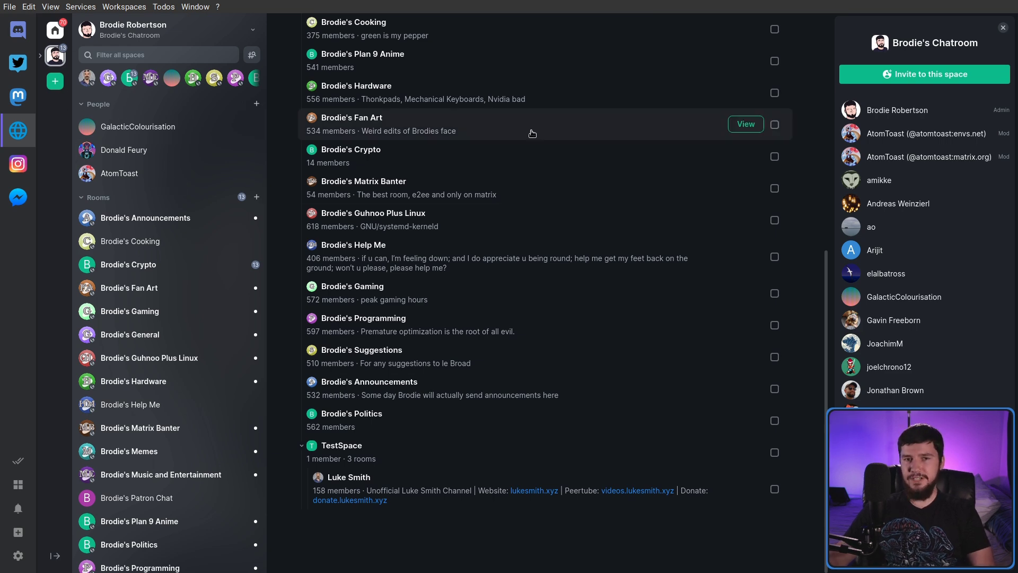
pyautogui.scroll(3, 675, 407)
pyautogui.scroll(3, 675, 407)
pyautogui.scroll(-5, 687, 452)
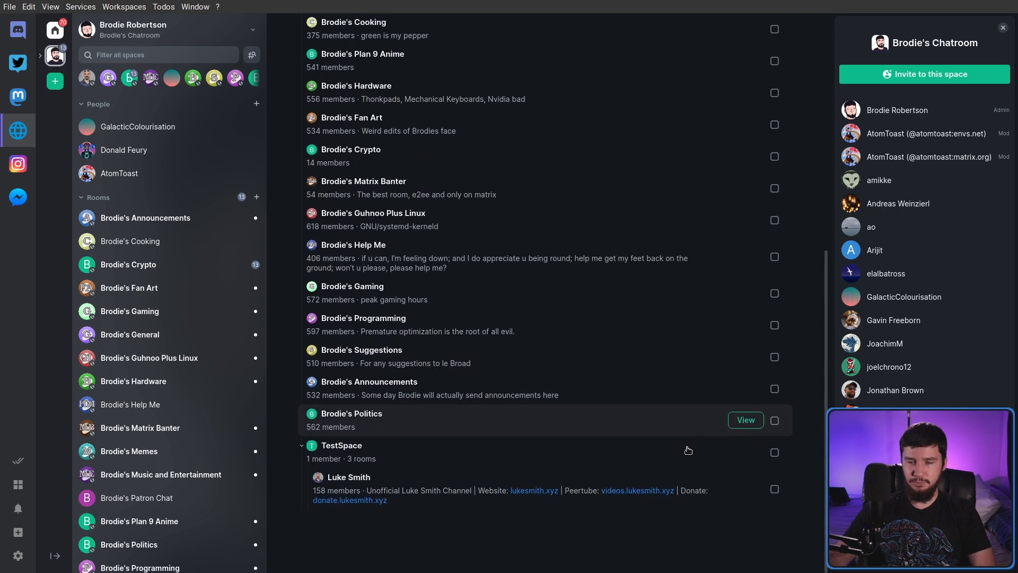
pyautogui.scroll(7, 687, 448)
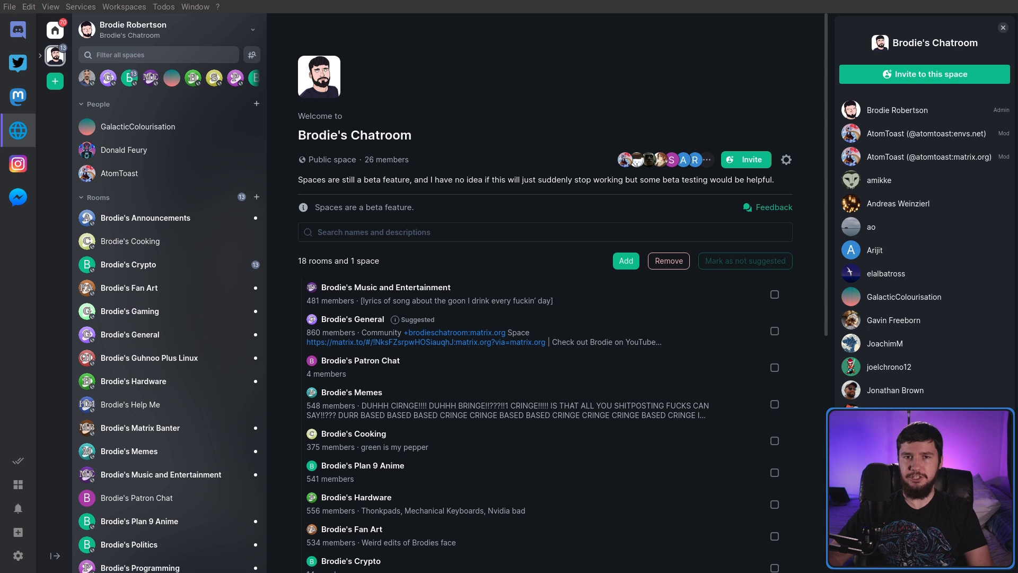
# Step: Tick Brodie's Hardware and Brodie's Guhnoo Plus Linux in the space's room list
pyautogui.scroll(-1, 661, 221)
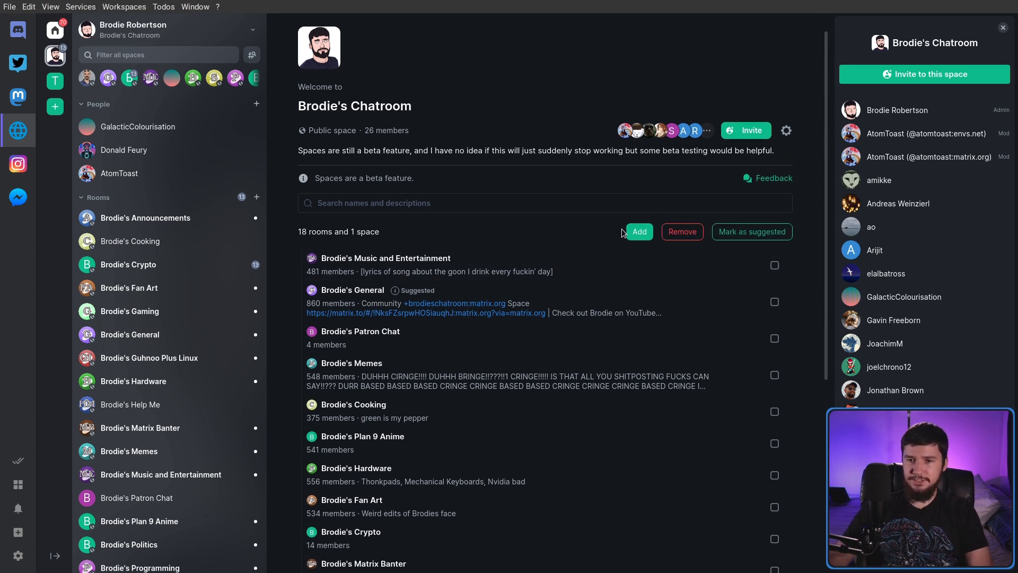
pyautogui.moveTo(830, 226)
pyautogui.mouseDown()
pyautogui.moveTo(819, 435)
pyautogui.moveTo(826, 223)
pyautogui.moveTo(808, 446)
pyautogui.moveTo(797, 316)
pyautogui.moveTo(795, 371)
pyautogui.moveTo(819, 423)
pyautogui.moveTo(830, 219)
pyautogui.mouseUp()
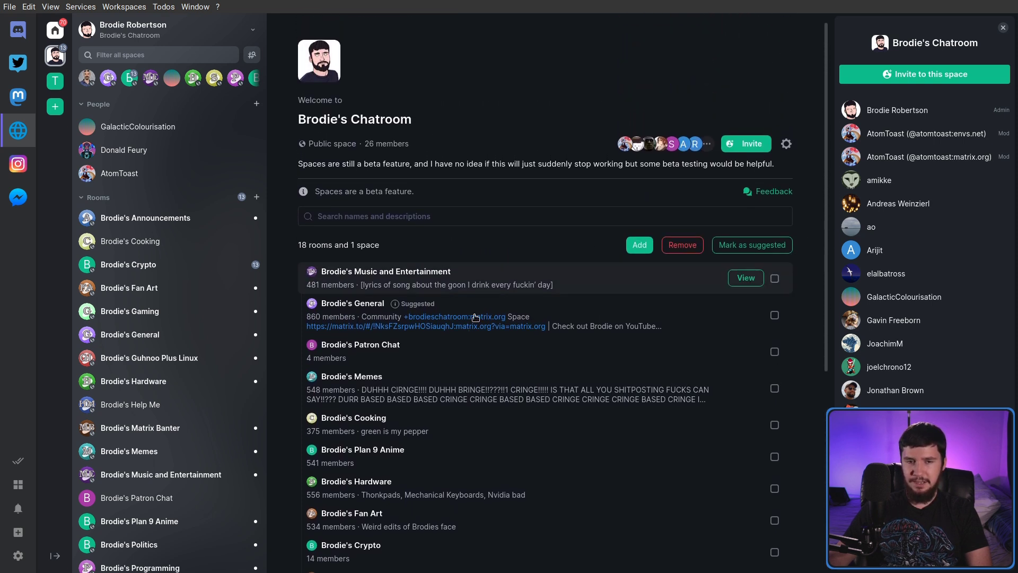
pyautogui.scroll(-2, 437, 286)
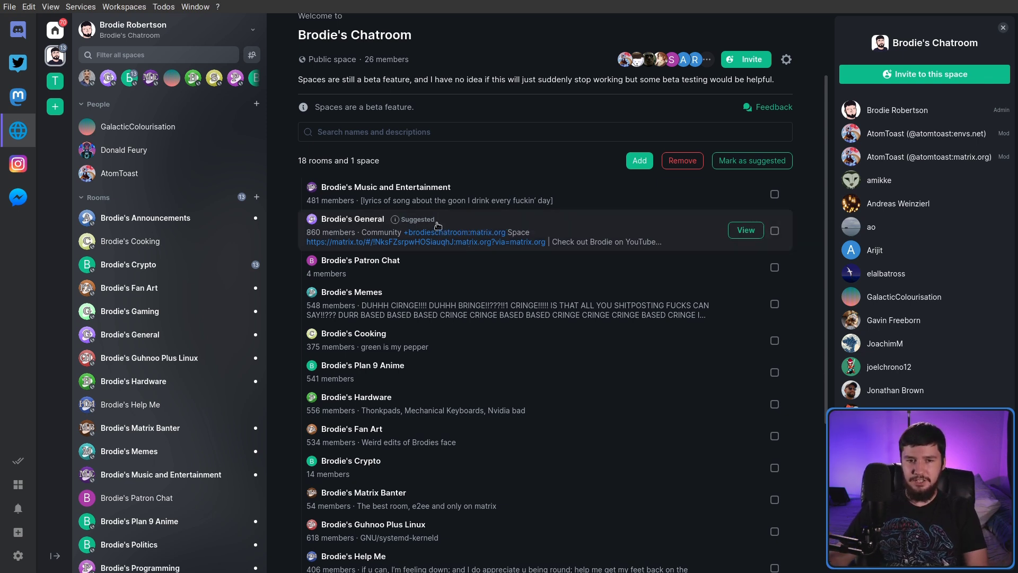
pyautogui.moveTo(417, 223)
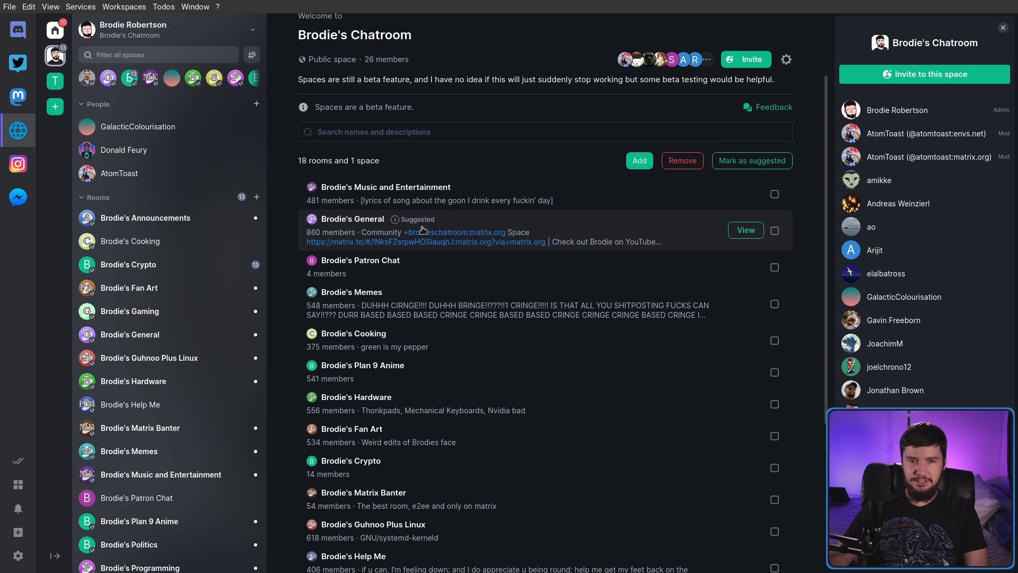
pyautogui.scroll(-3, 625, 260)
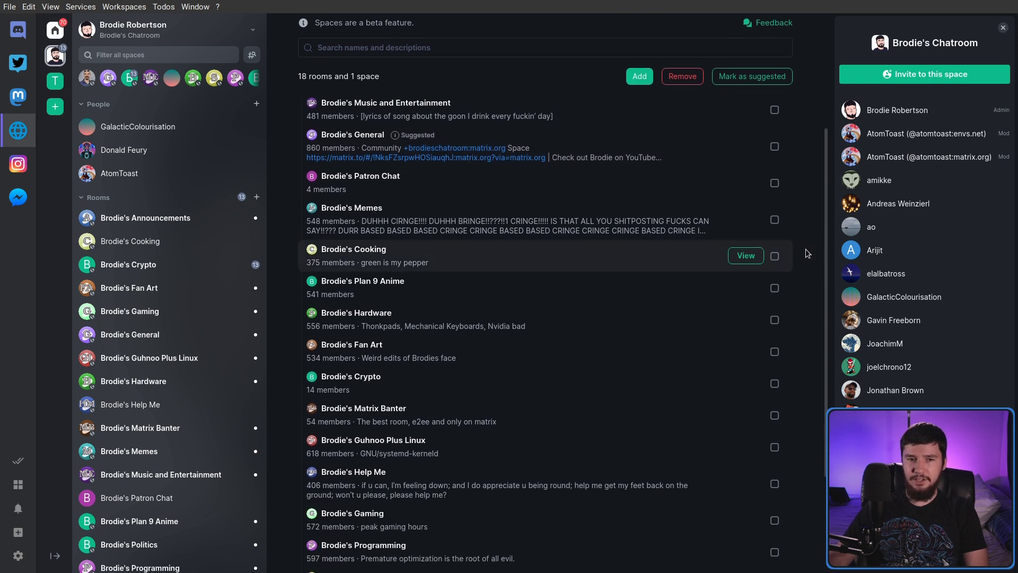
pyautogui.scroll(-5, 648, 280)
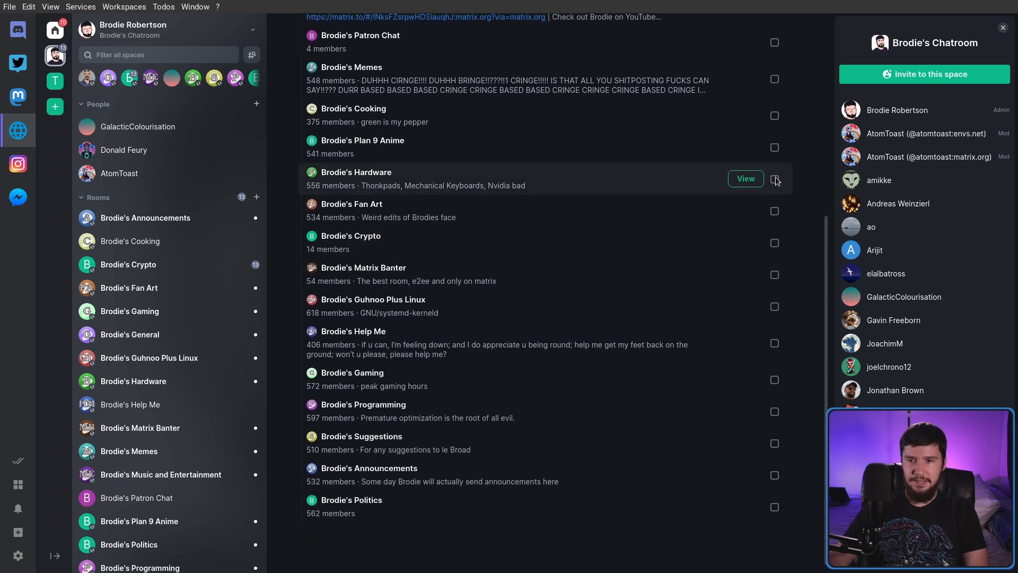
pyautogui.click(775, 180)
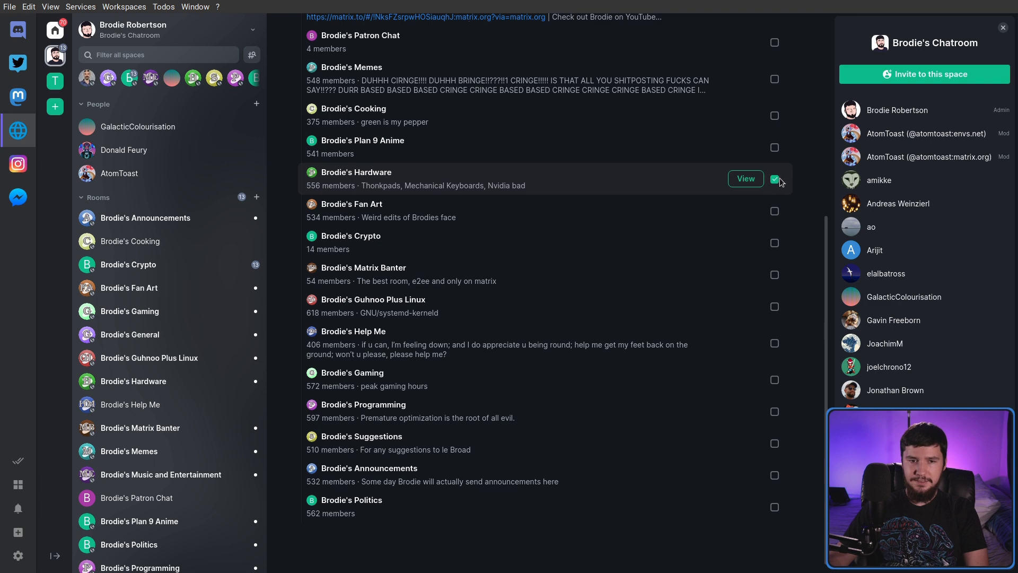
pyautogui.click(775, 307)
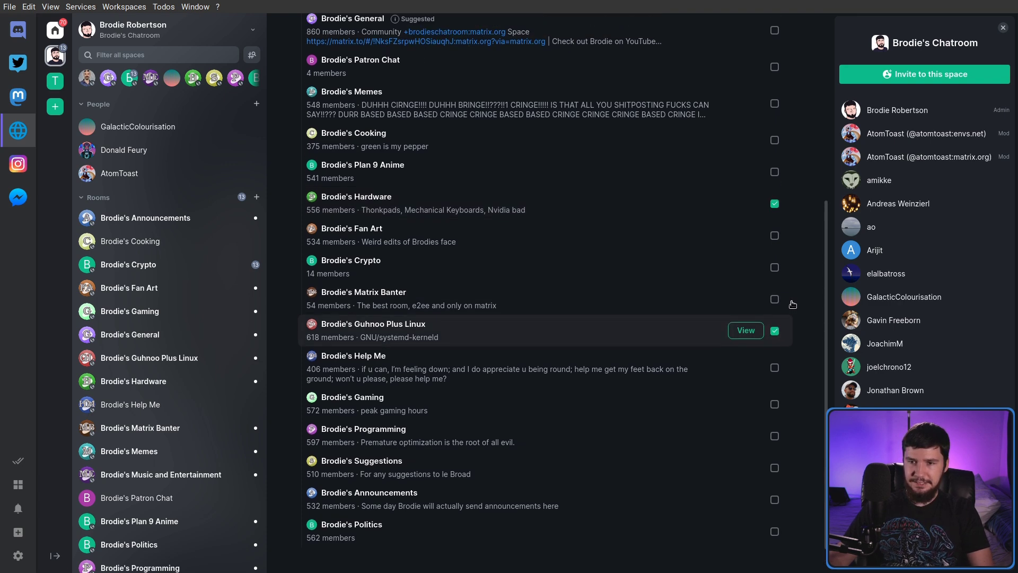
# Step: Mark the two ticked rooms as suggested and close the member list
pyautogui.scroll(3, 792, 304)
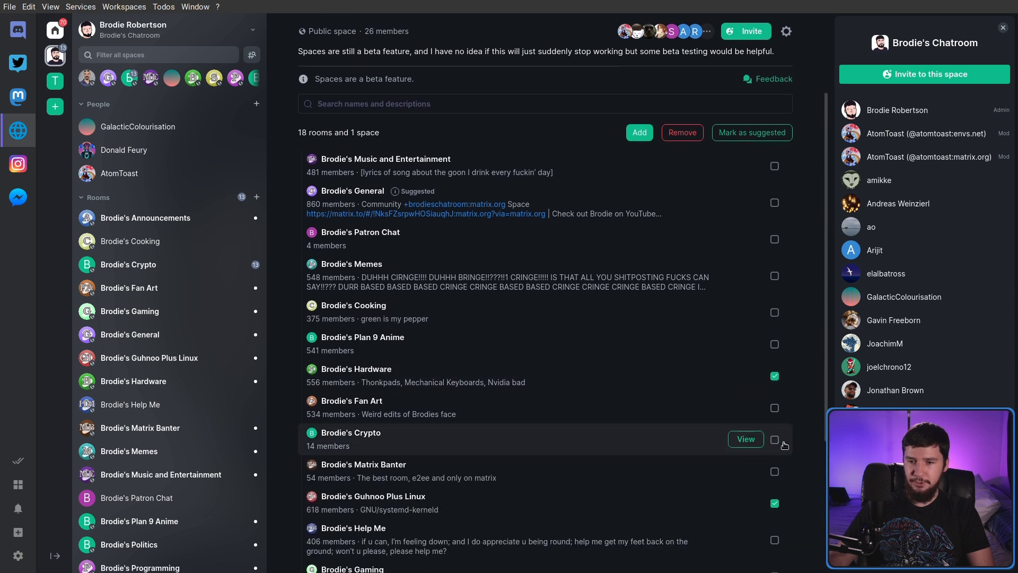
pyautogui.scroll(2, 795, 386)
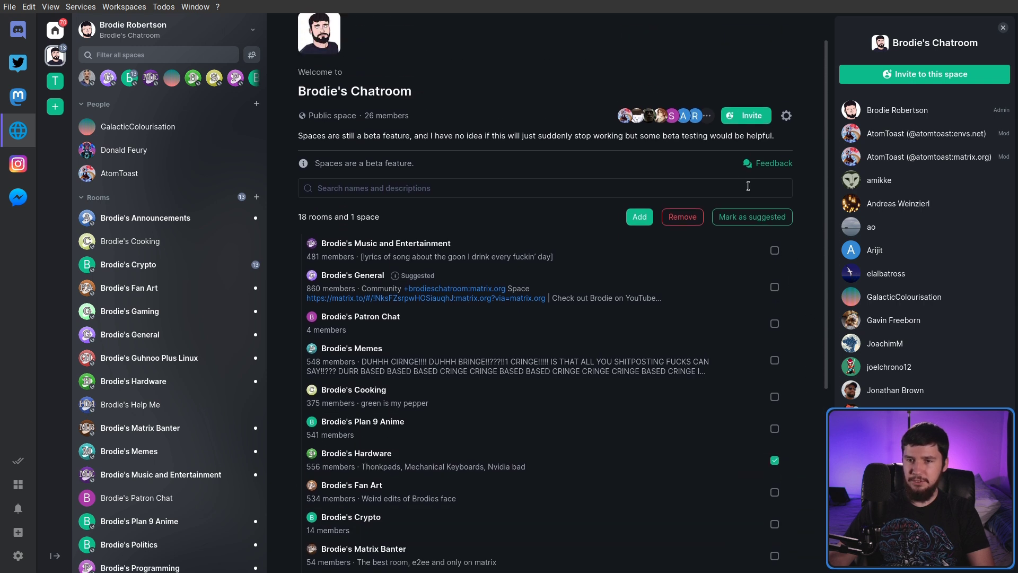
pyautogui.click(748, 222)
pyautogui.scroll(-3, 763, 254)
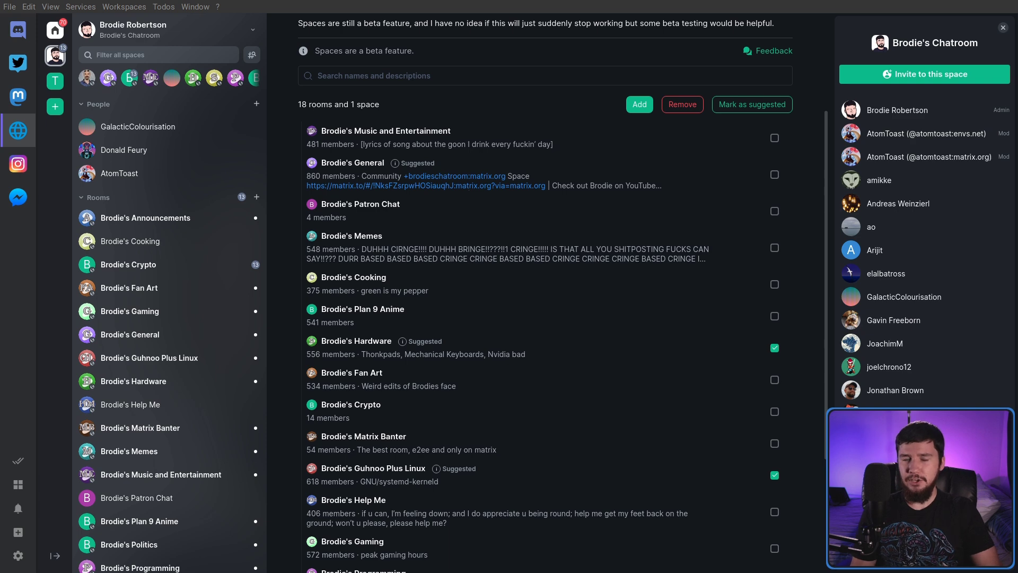
pyautogui.scroll(3, 545, 296)
pyautogui.click(1002, 28)
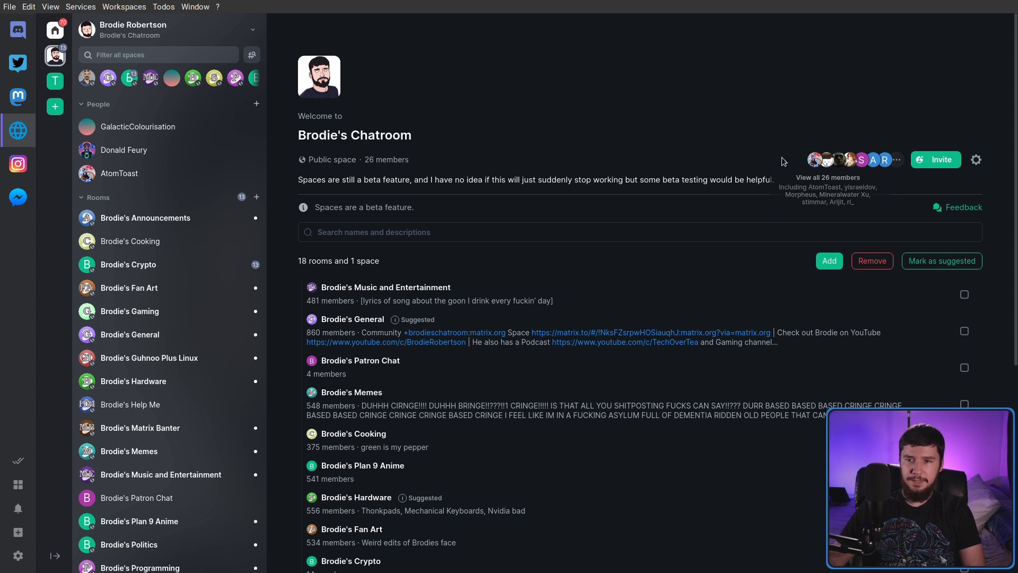
pyautogui.click(846, 160)
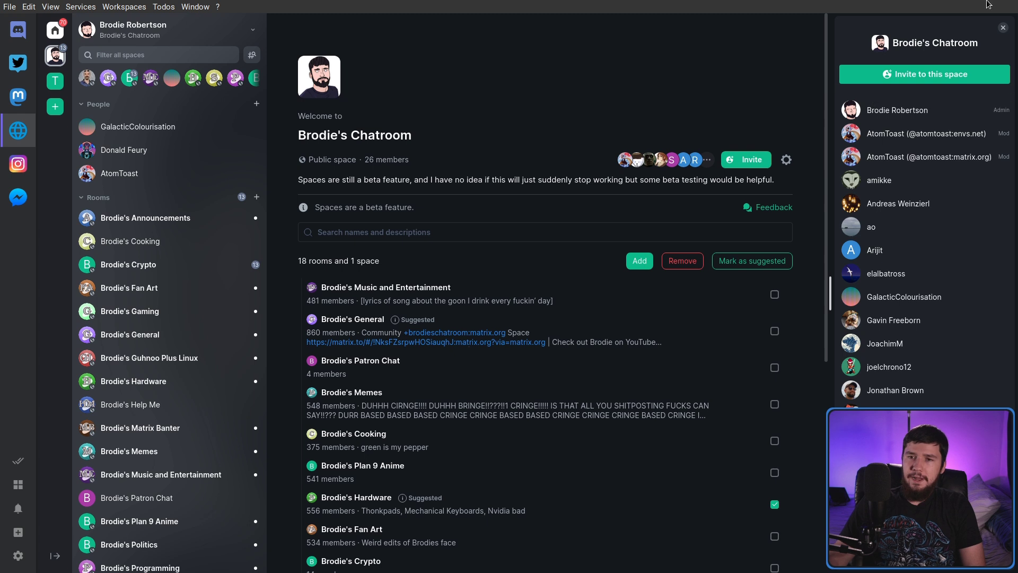
pyautogui.click(1002, 28)
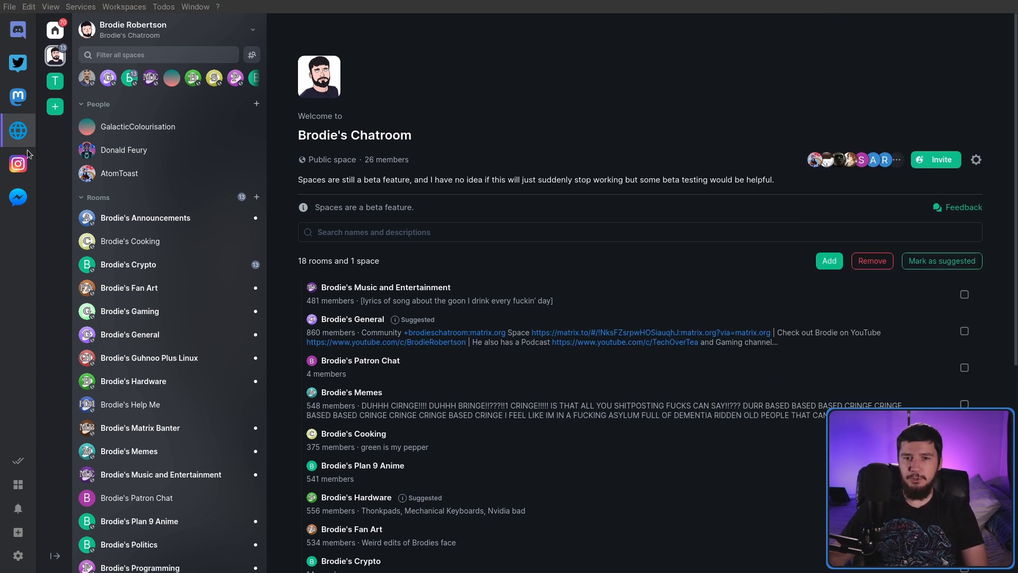
pyautogui.click(965, 294)
pyautogui.click(964, 331)
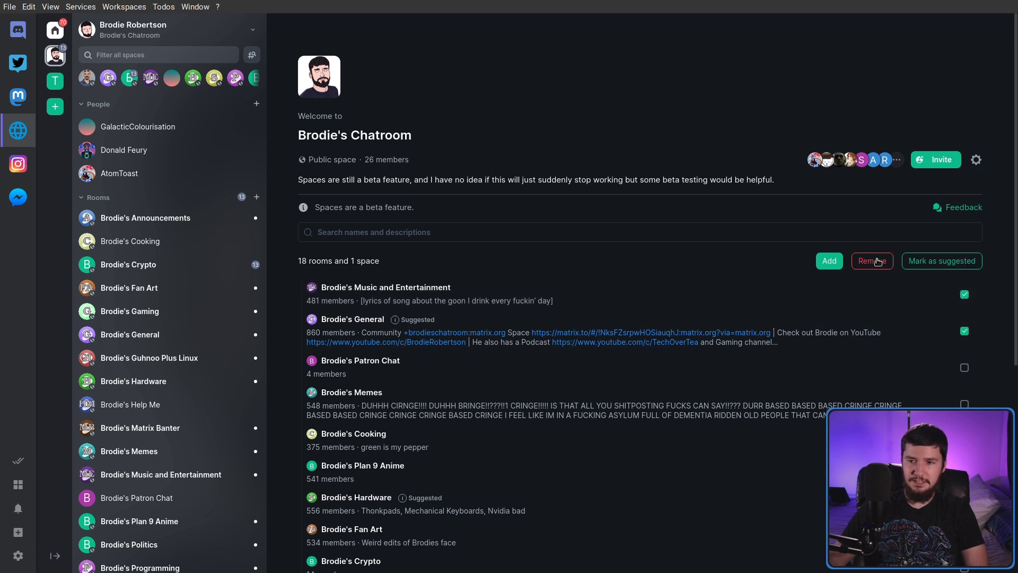
pyautogui.click(964, 294)
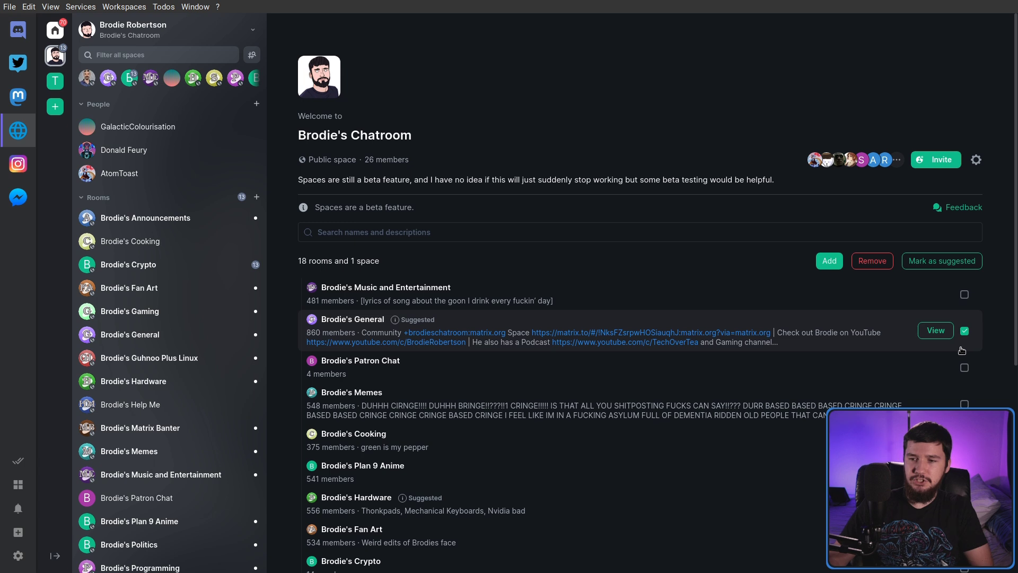
pyautogui.click(964, 331)
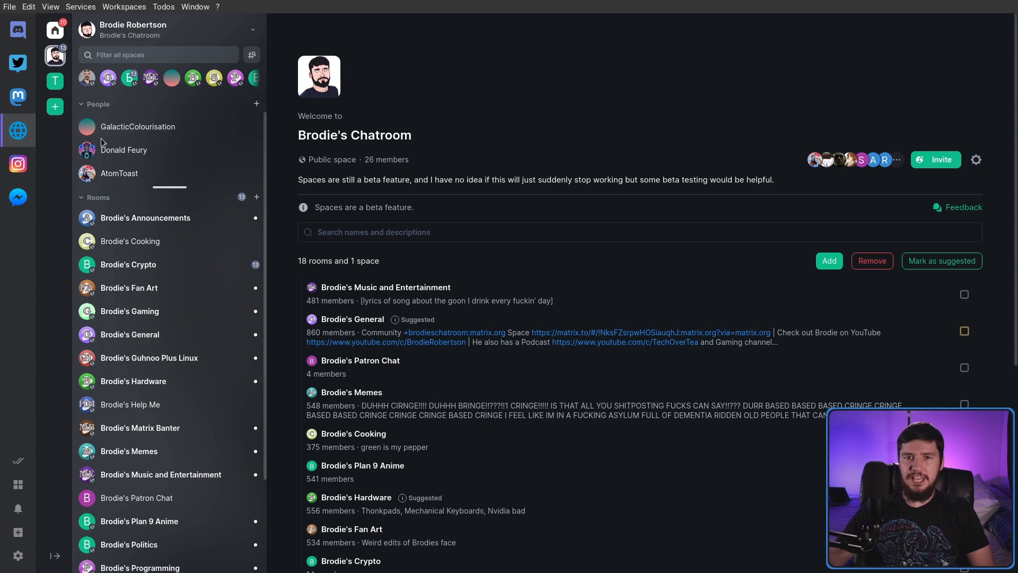
pyautogui.click(976, 159)
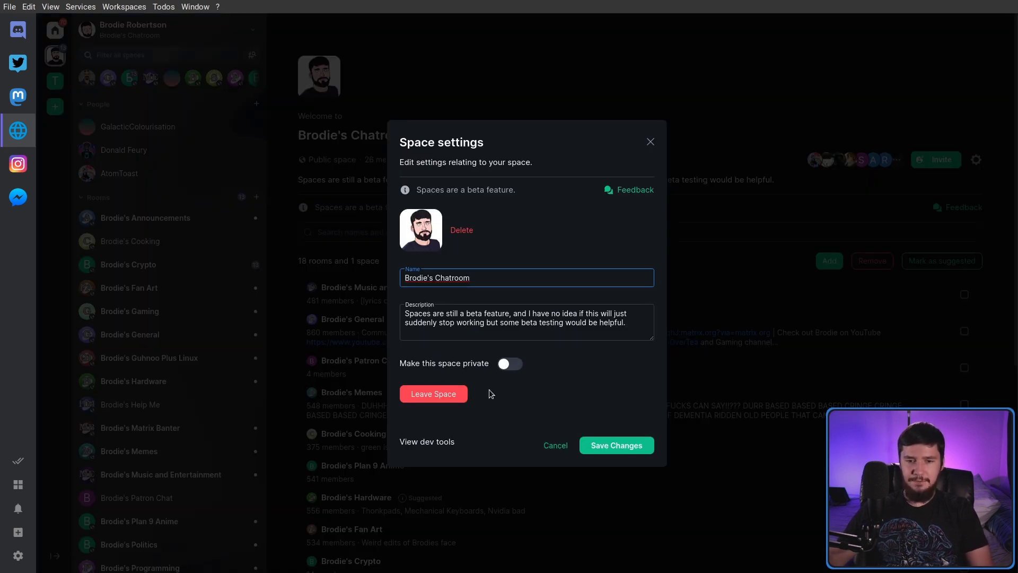
pyautogui.click(422, 443)
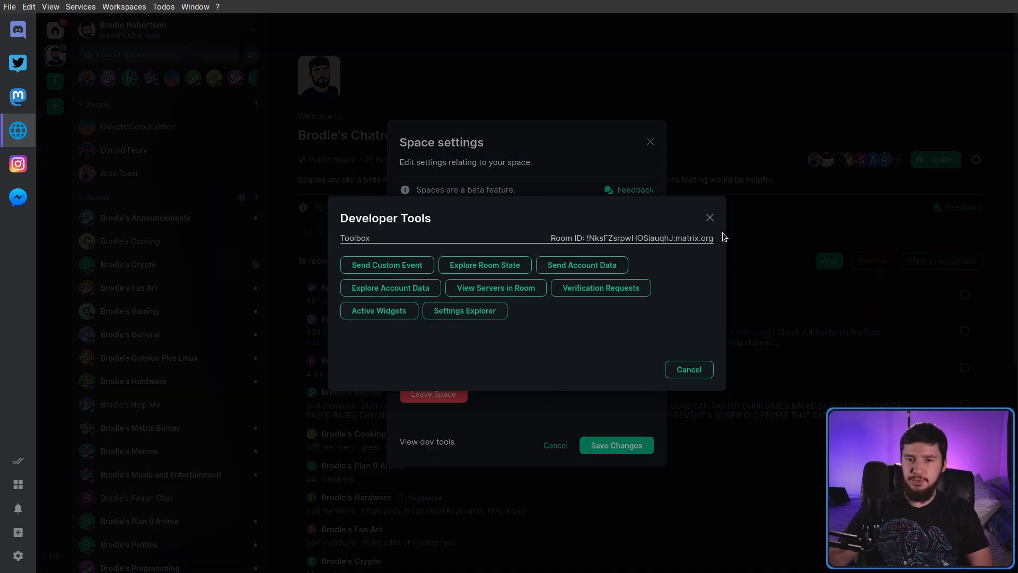
pyautogui.click(710, 218)
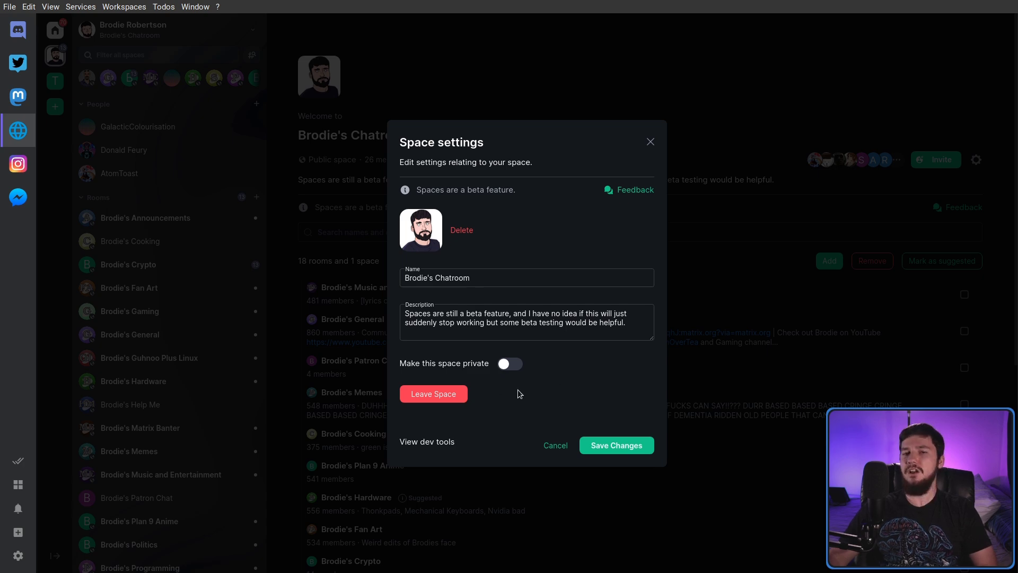
pyautogui.press('Escape')
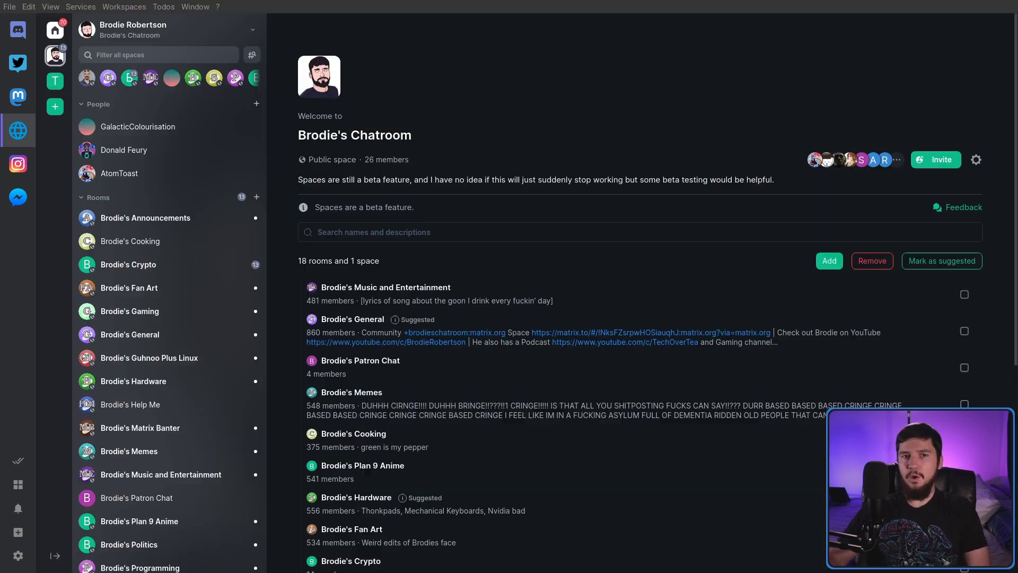
# Step: Review the Spaces beta in Labs settings, then close Settings
pyautogui.click(253, 30)
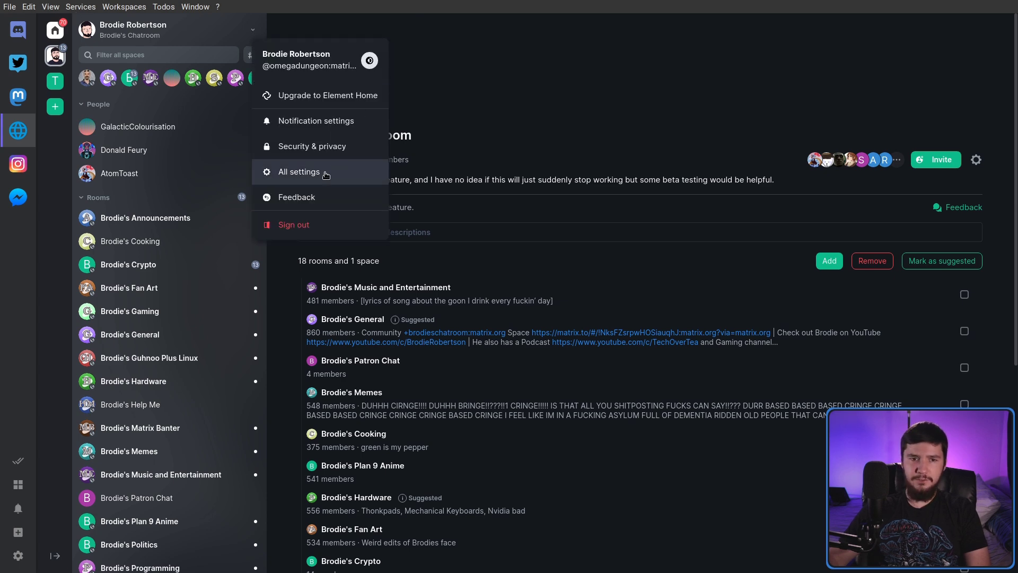
pyautogui.click(289, 171)
pyautogui.click(298, 206)
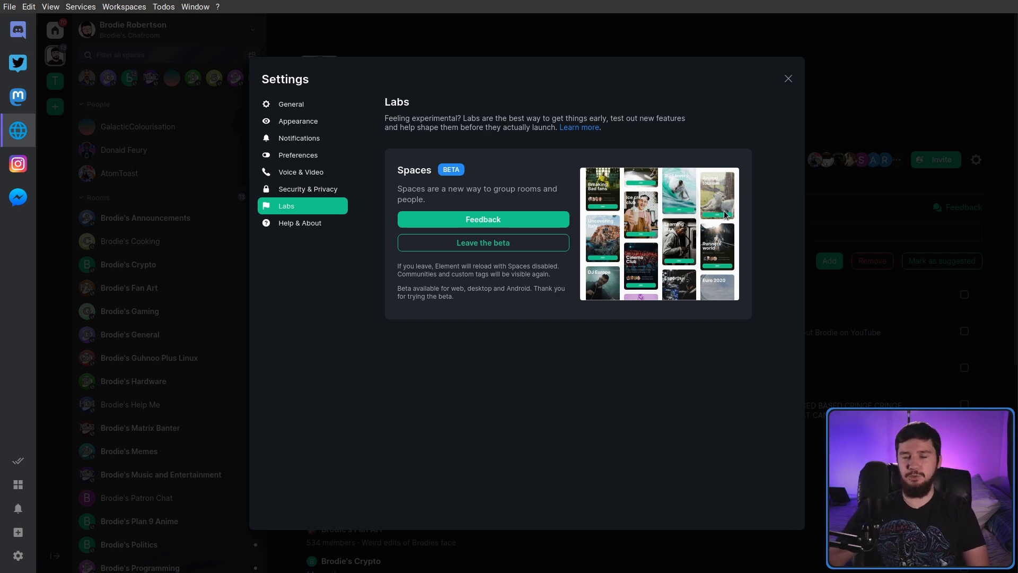
pyautogui.click(789, 79)
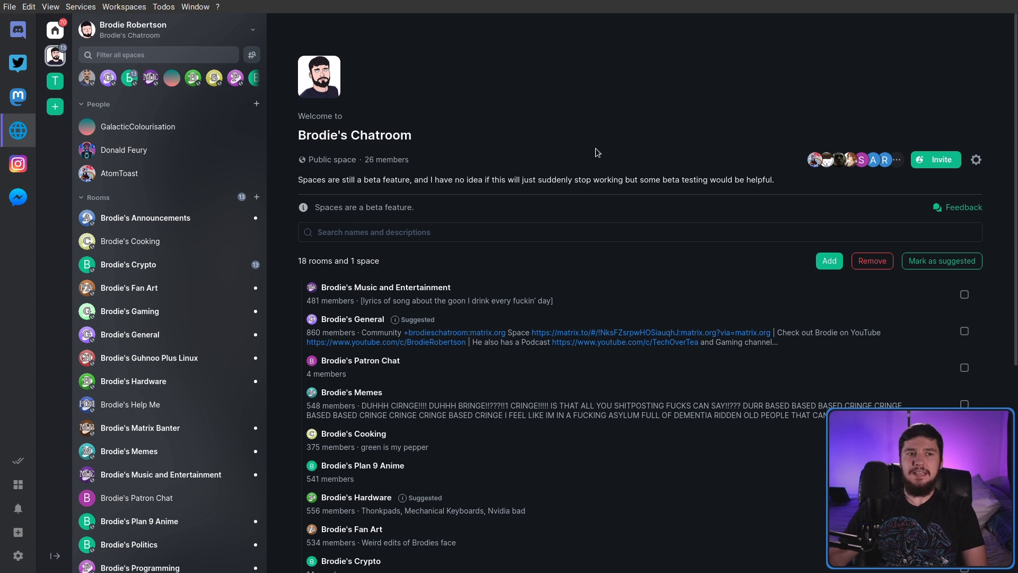
# Step: Cancel the Create a space dialog and scroll through Brodie's Chatroom's 18 rooms and 1 space
pyautogui.click(55, 106)
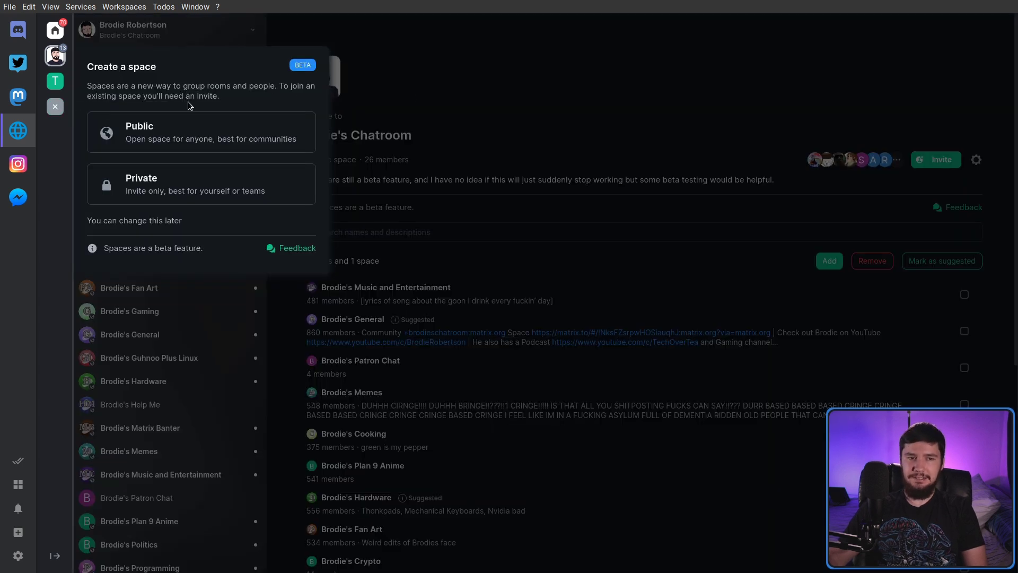
pyautogui.click(632, 159)
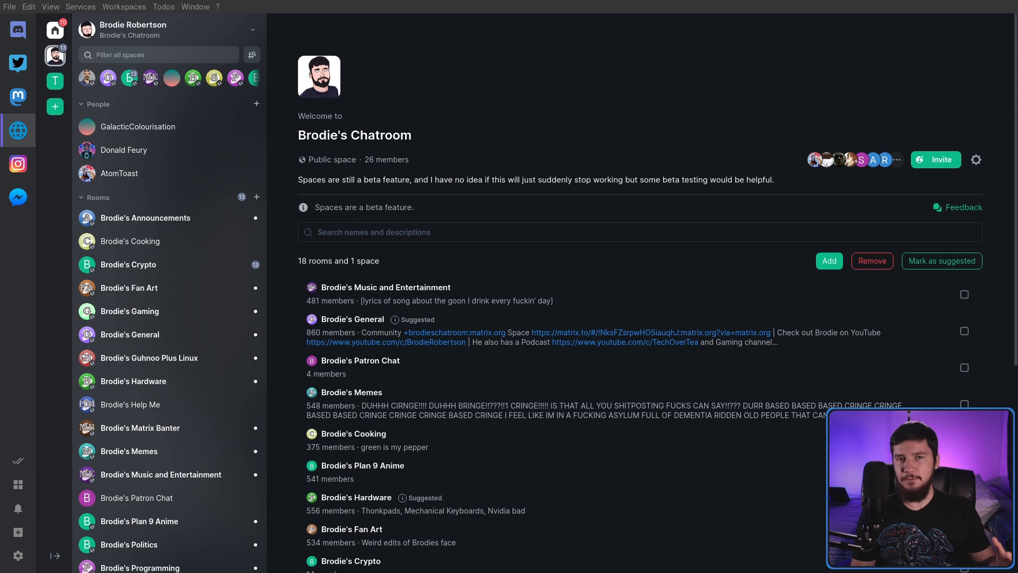
pyautogui.press('Tab')
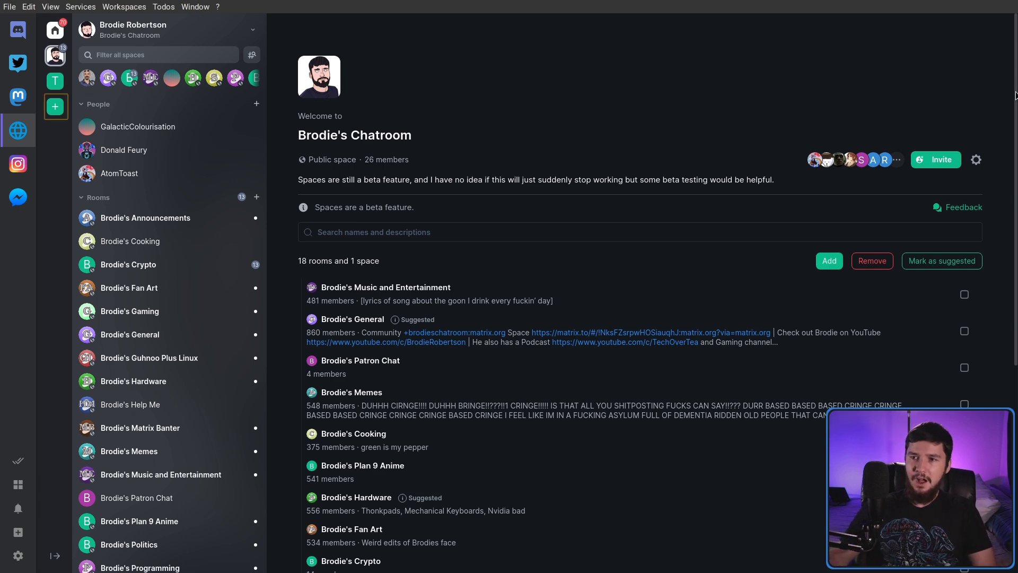
pyautogui.scroll(-2, 636, 318)
pyautogui.scroll(-4, 636, 318)
pyautogui.scroll(1, 636, 318)
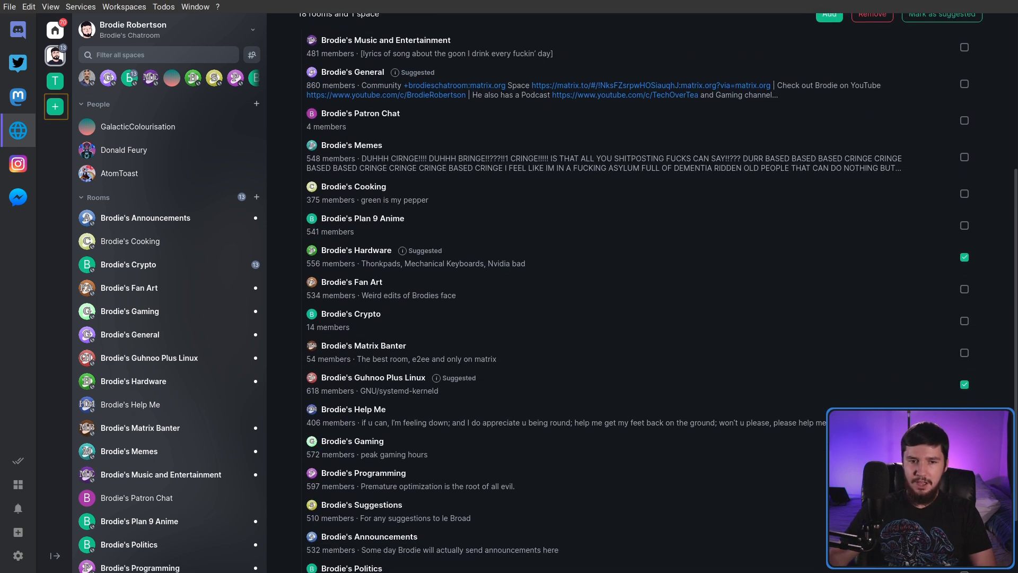
pyautogui.scroll(-1, 637, 318)
pyautogui.scroll(2, 636, 318)
pyautogui.scroll(-1, 636, 318)
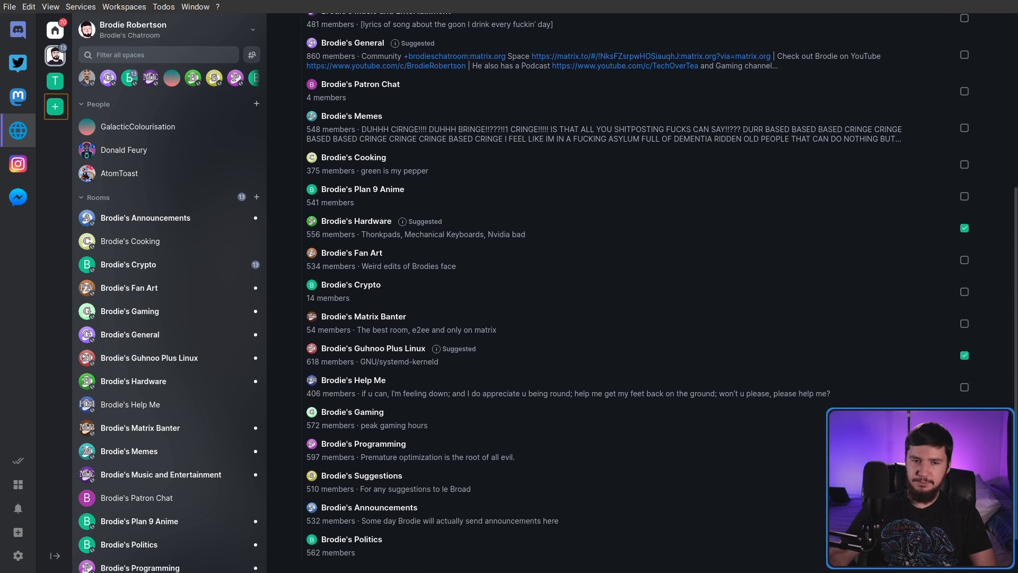
pyautogui.scroll(1, 636, 318)
pyautogui.scroll(-3, 1013, 104)
pyautogui.scroll(6, 1013, 103)
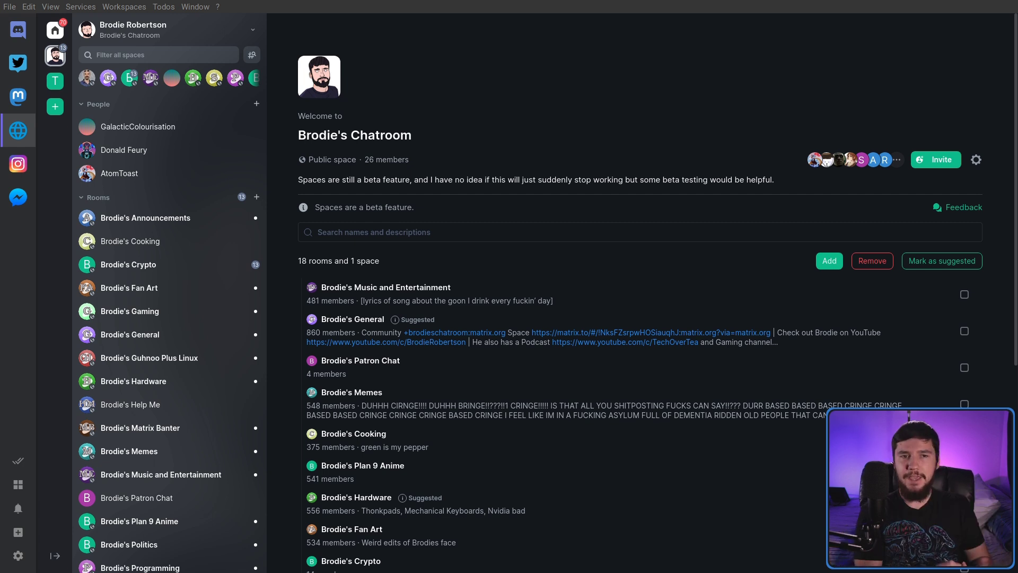
# Step: Start a new Public space and focus its empty Description and Name fields
pyautogui.click(55, 106)
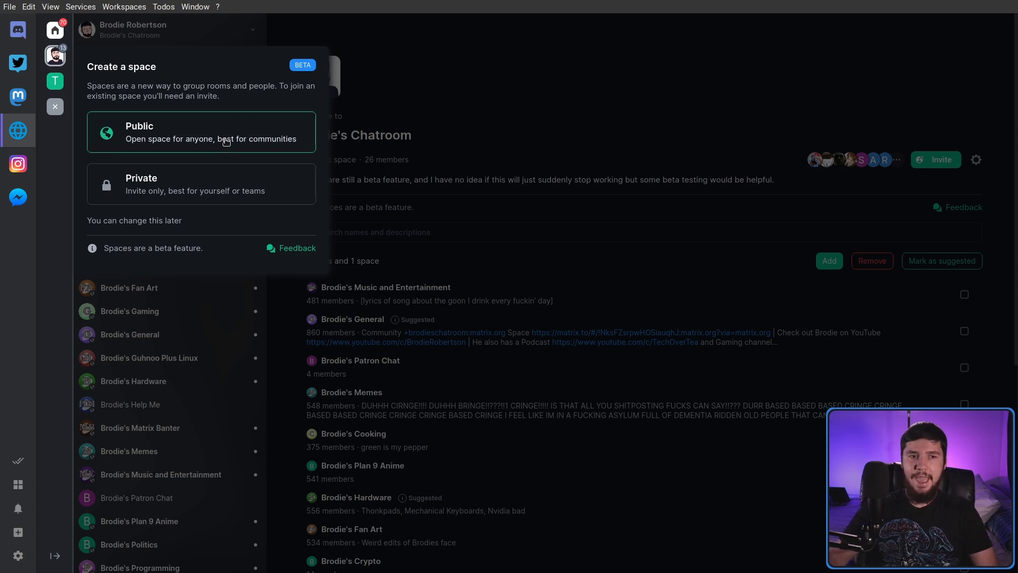
pyautogui.click(203, 137)
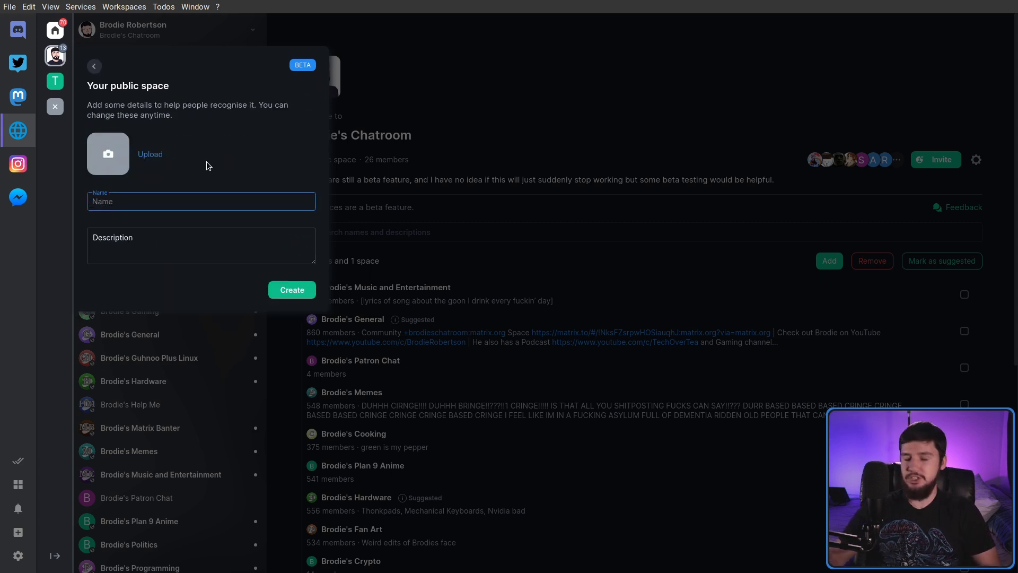
pyautogui.click(193, 240)
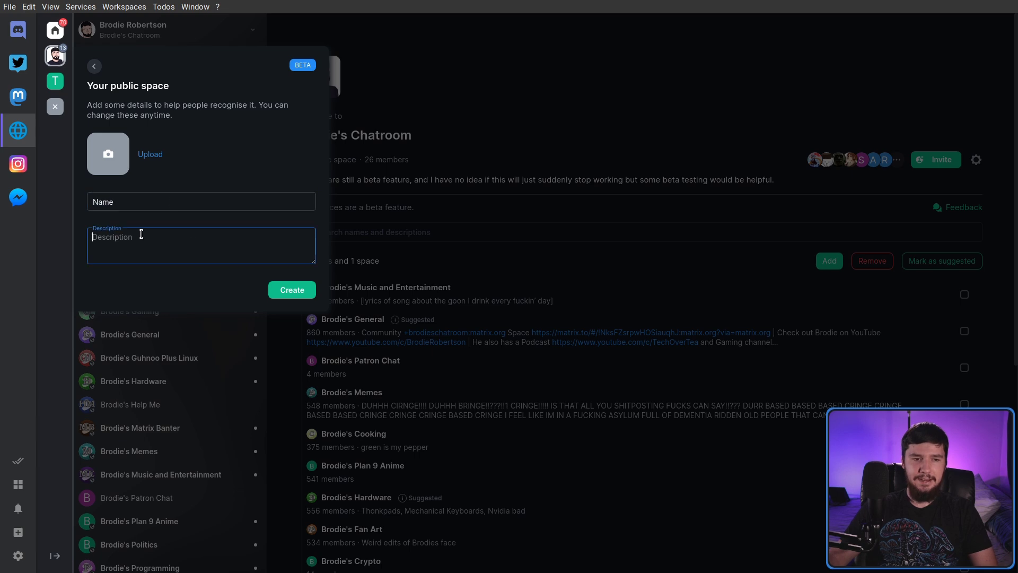
pyautogui.click(182, 200)
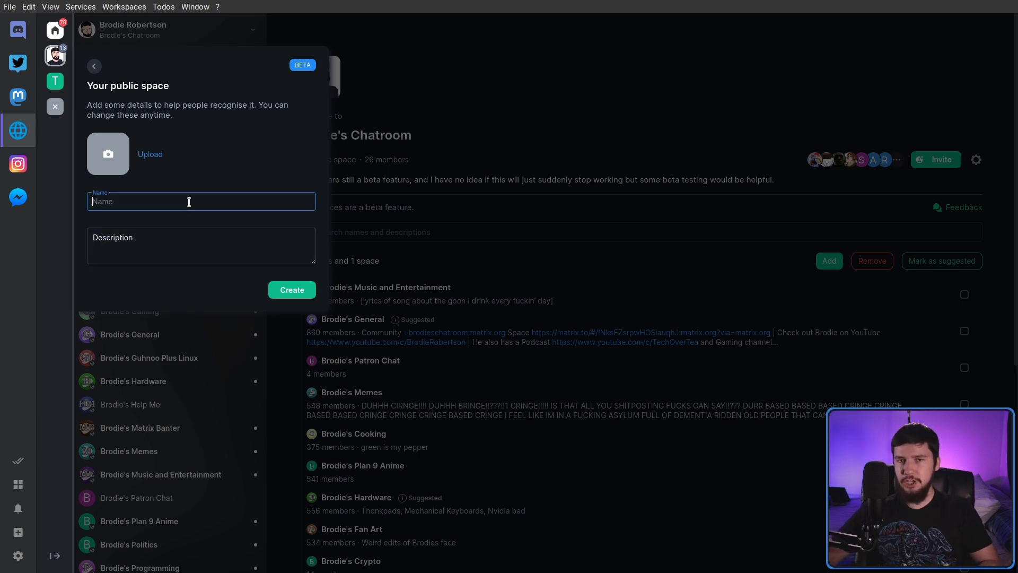